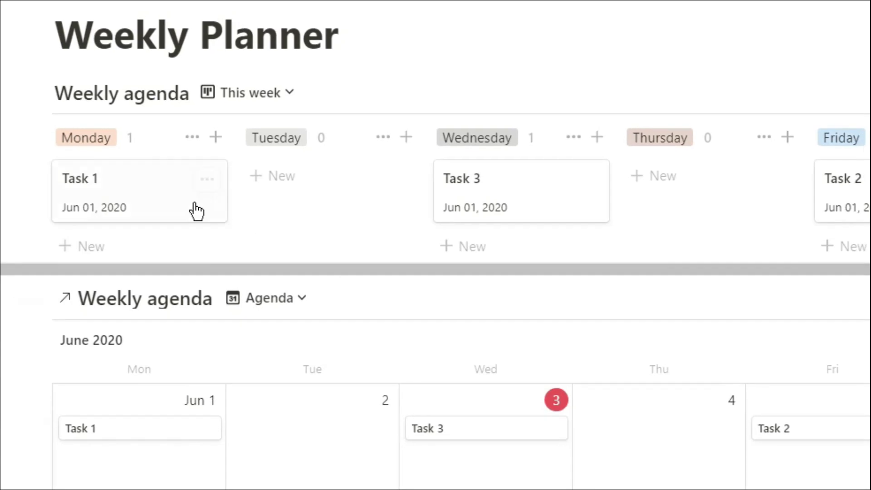
In the finished planner, drag Task 1 toward Tuesday and move Task 3 from Wednesday to Thursday
drag(192, 206, 327, 209)
drag(401, 214, 525, 218)
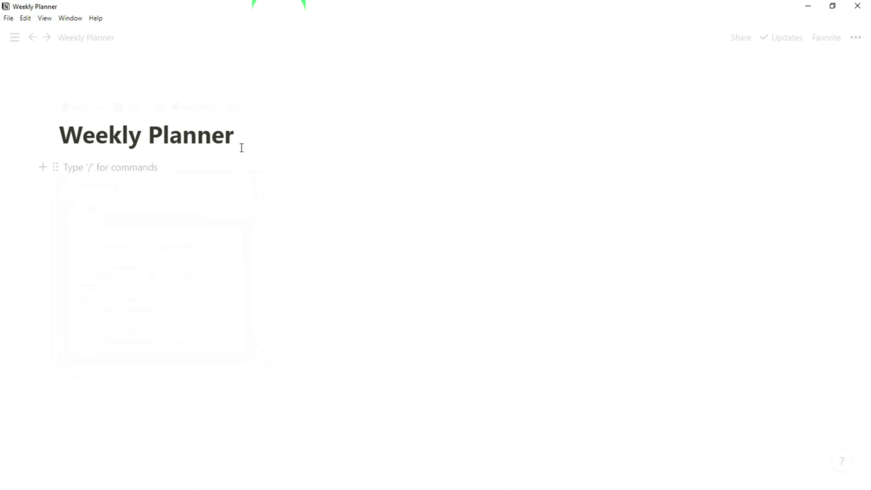
Insert an inline board database below the Weekly Planner title with /board
click(243, 141)
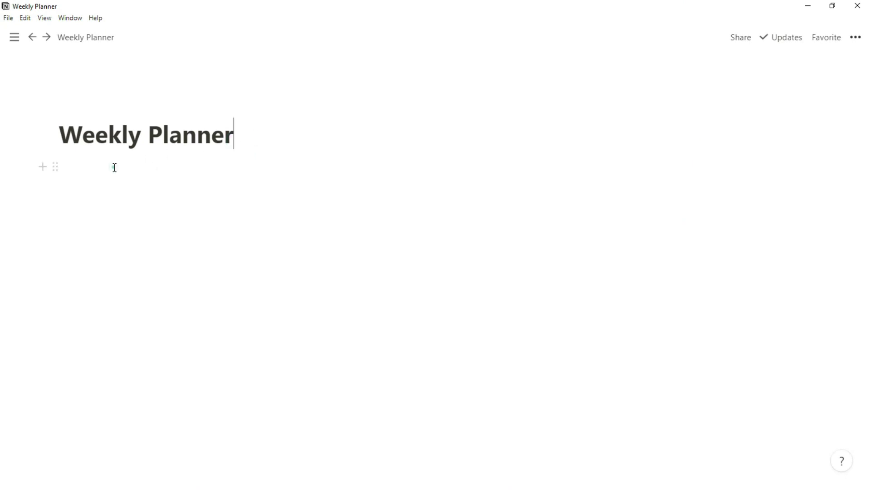
text(/board)
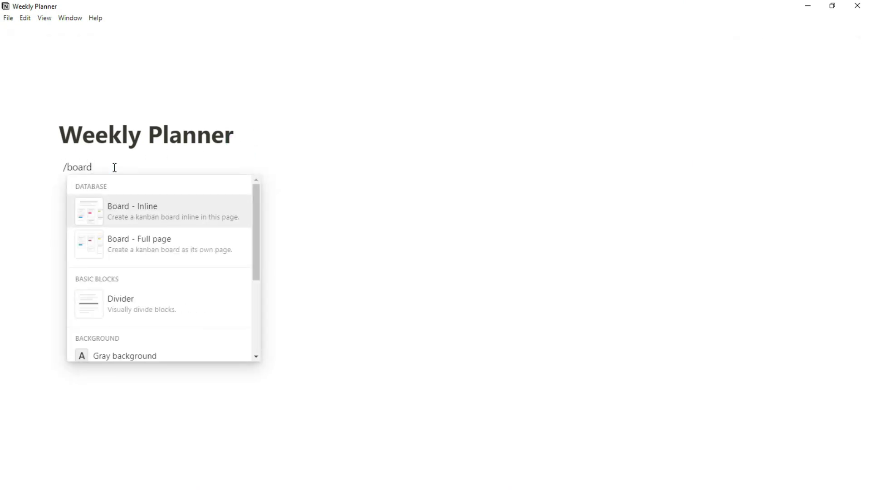
key(Return)
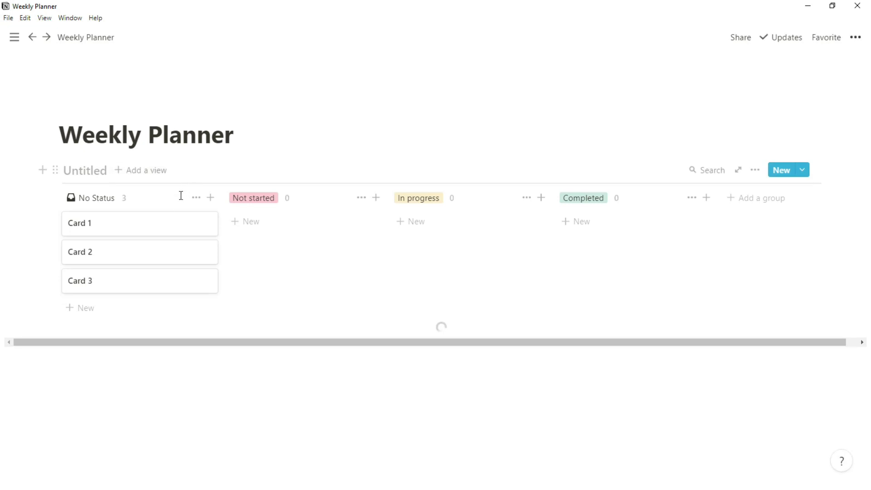
Change Card 1's Status property type to Multi-select
click(169, 225)
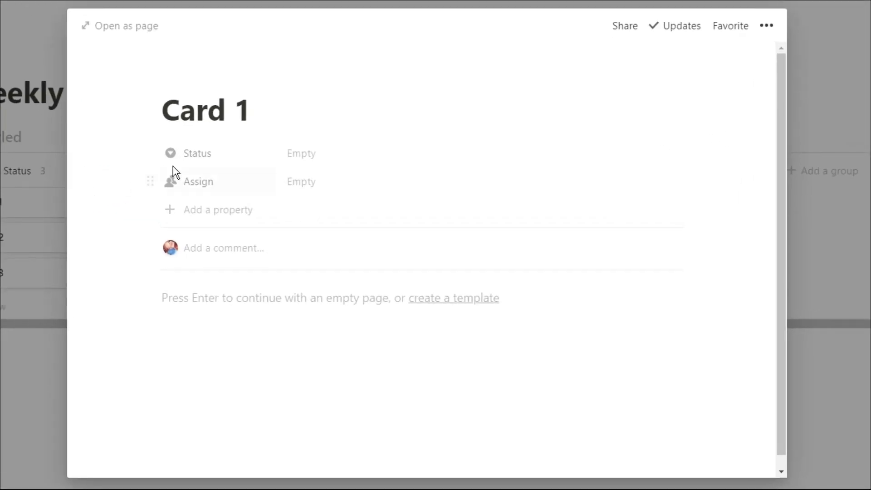
click(197, 154)
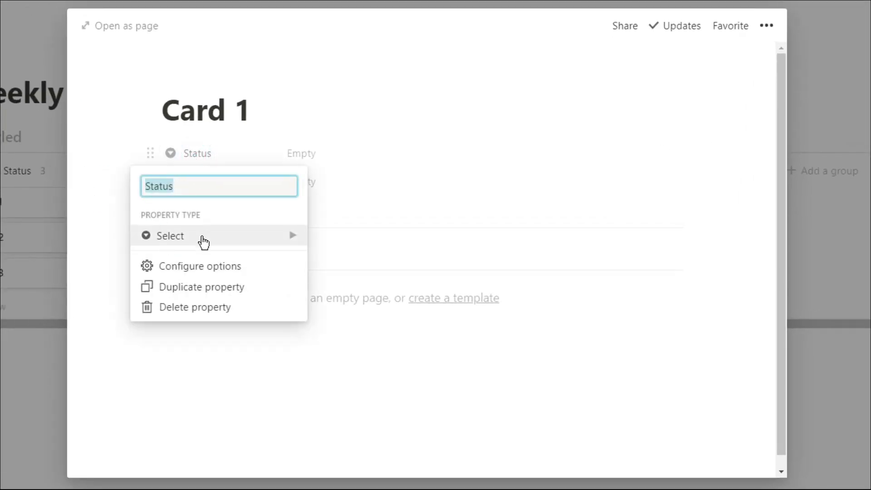
click(203, 242)
click(346, 163)
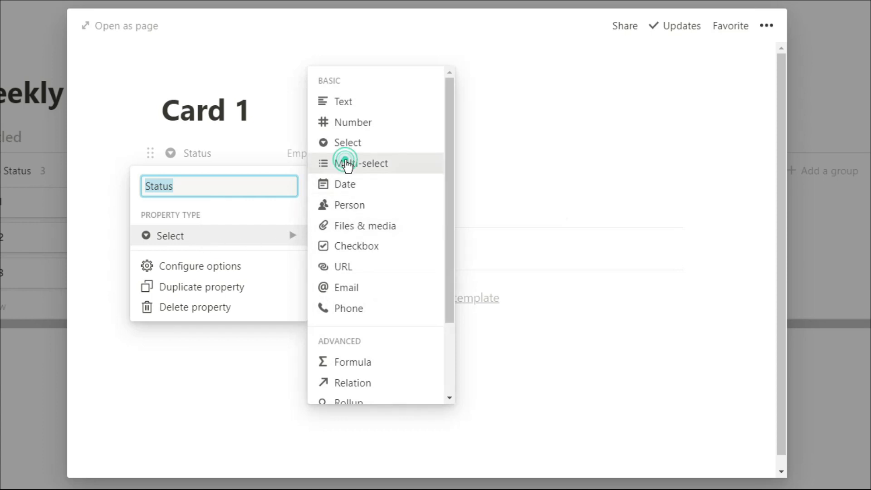
click(317, 155)
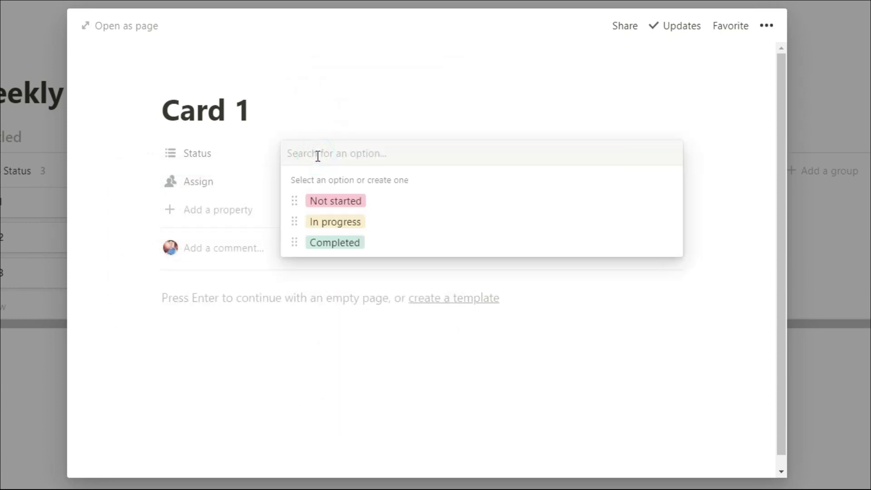
Add Status tags Monday, Tuesday, Wednesday, Thursday, Friday, Saturday and Sunday
text(Monday)
key(Return)
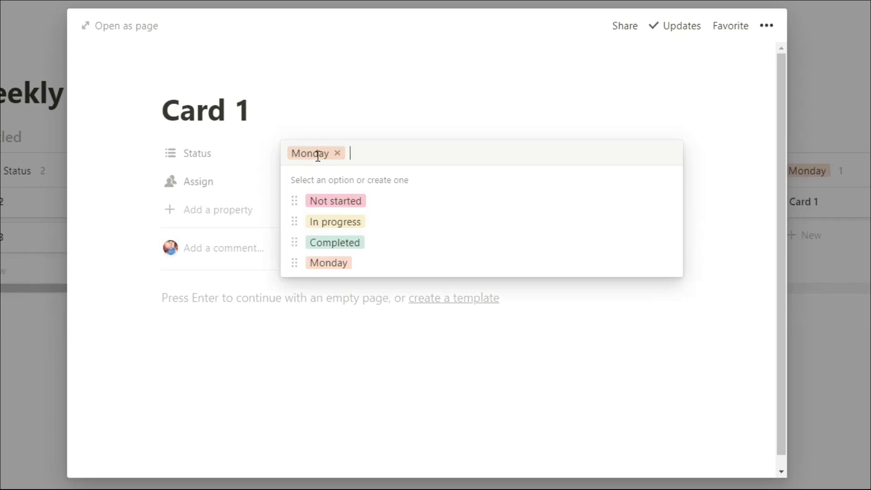
text(Tuesday)
key(Return)
text(Wednesday)
key(Return)
text(Thursday)
key(Return)
text(Friday)
key(Return)
text(Saturday)
key(Return)
text(Sunday)
key(Return)
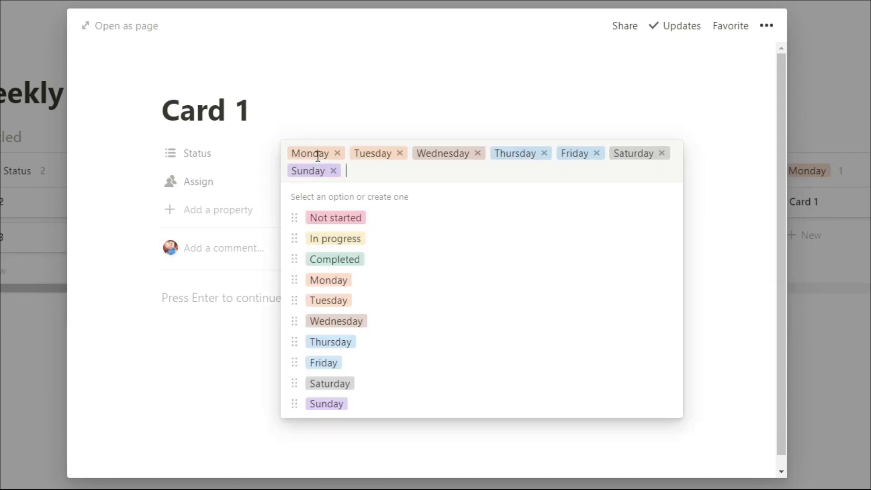
Delete the Not started, In progress and Completed tags
click(668, 218)
click(658, 268)
click(502, 255)
click(668, 218)
click(642, 268)
click(506, 258)
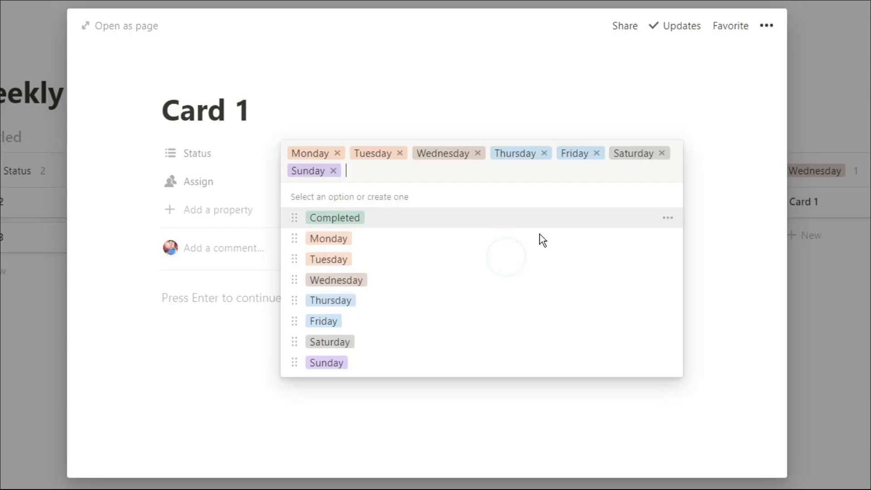
click(665, 219)
click(656, 268)
click(498, 266)
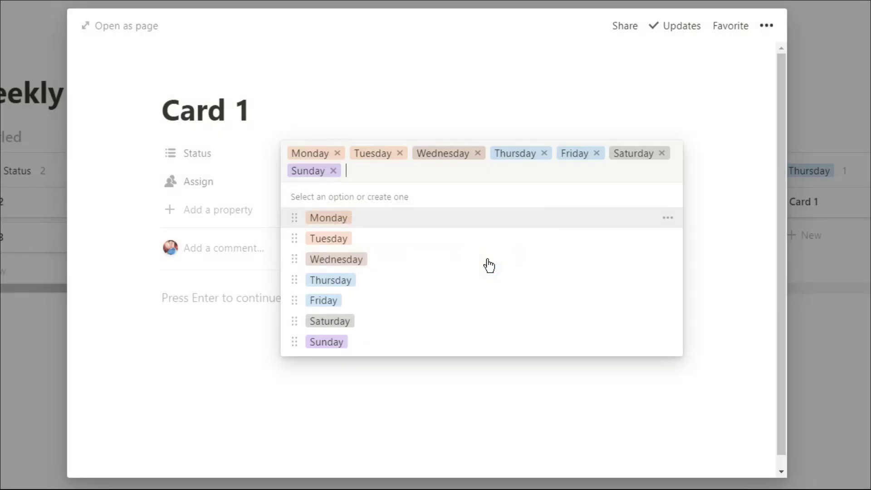
Rename the Status property to Day
click(232, 156)
click(204, 157)
text(Day)
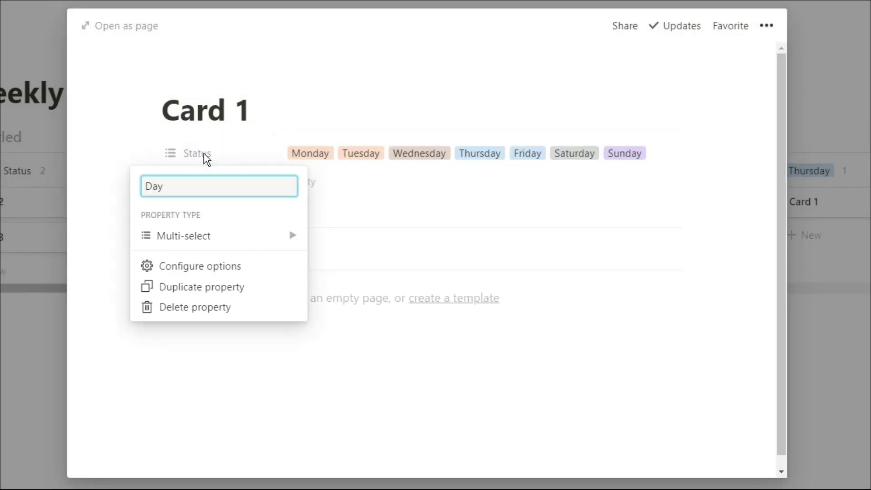
click(204, 238)
Make Day a single Select property and change Assign to a Date property
click(361, 143)
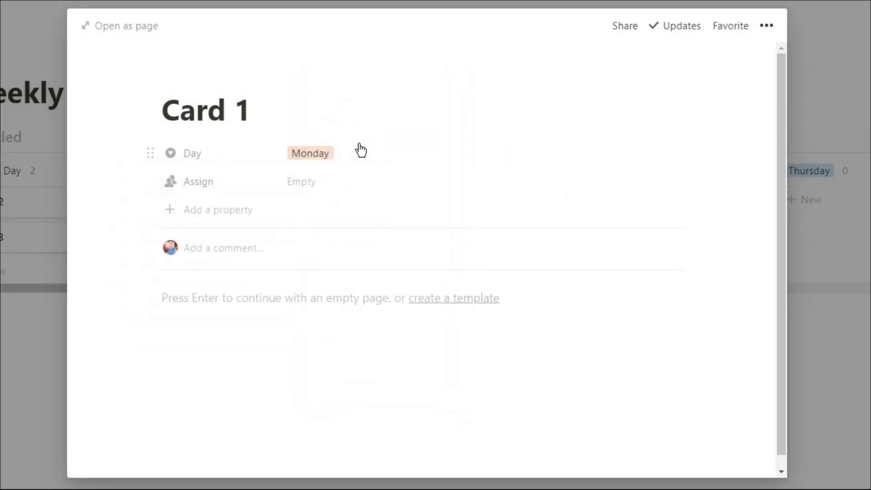
click(209, 184)
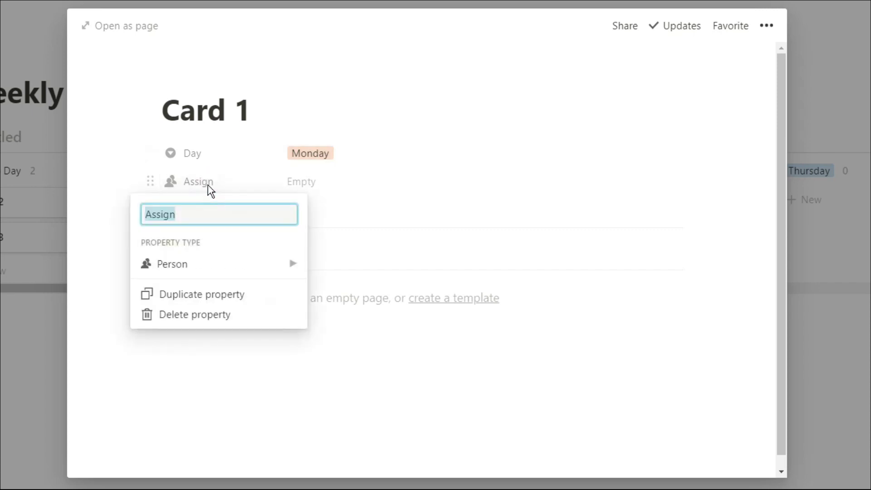
click(214, 265)
click(353, 220)
Rename Assign to Week Beginning and set its date to Jun 01, 2020
click(299, 187)
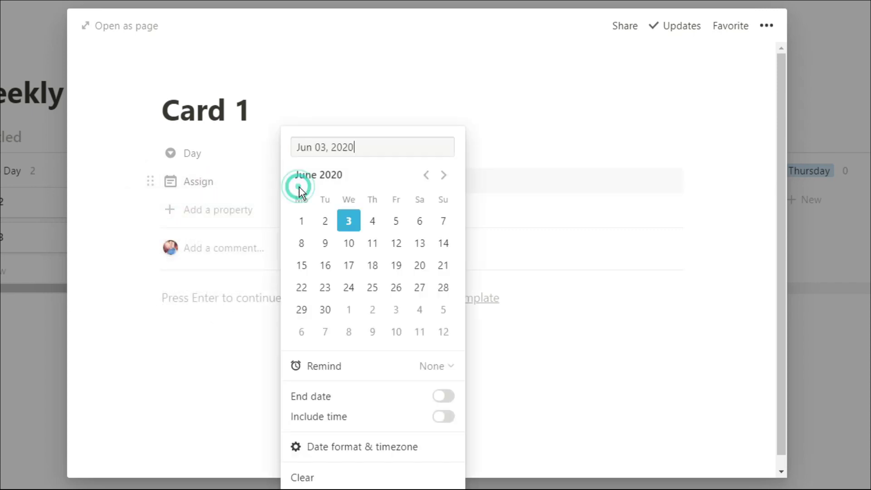
text(W)
click(259, 184)
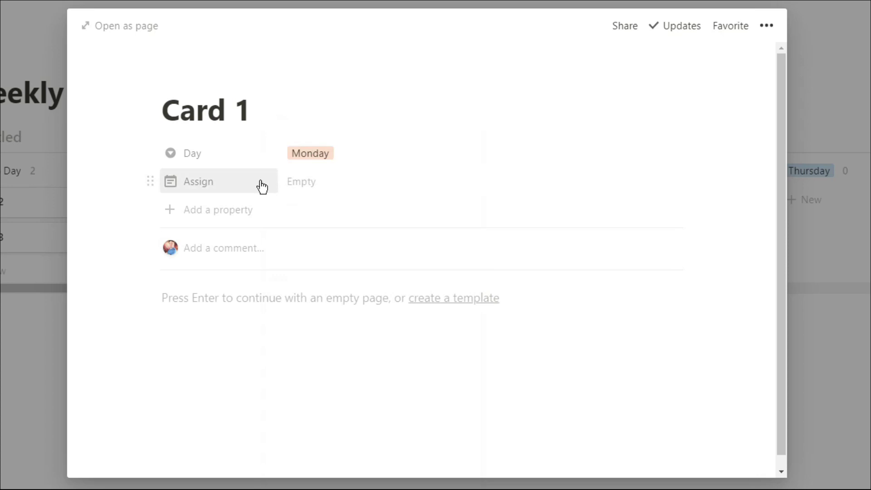
click(252, 182)
text(Week Beginning)
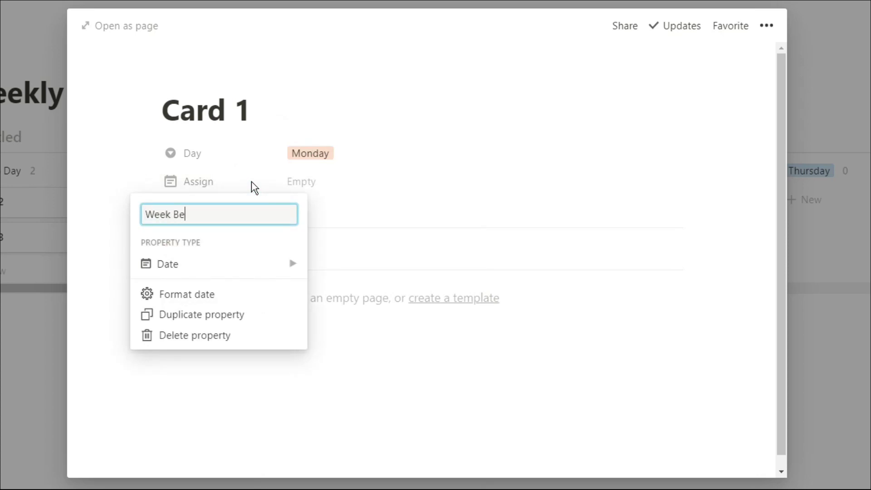
key(Return)
click(311, 183)
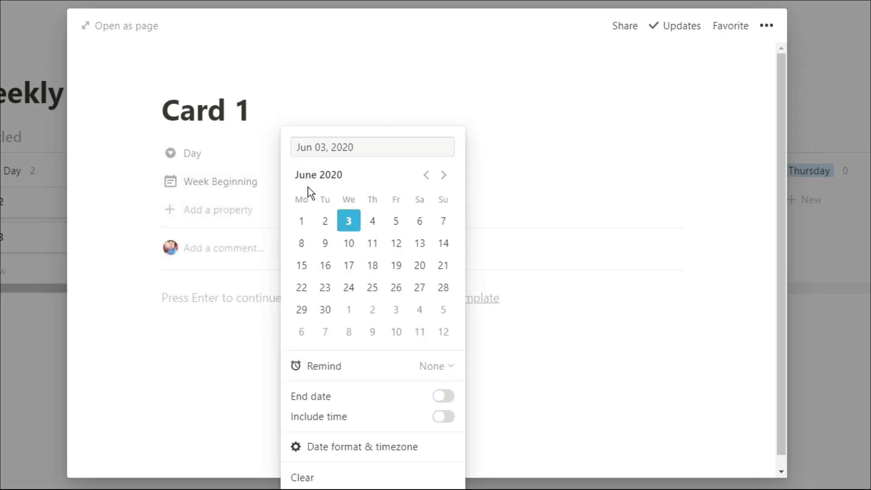
click(301, 222)
click(243, 165)
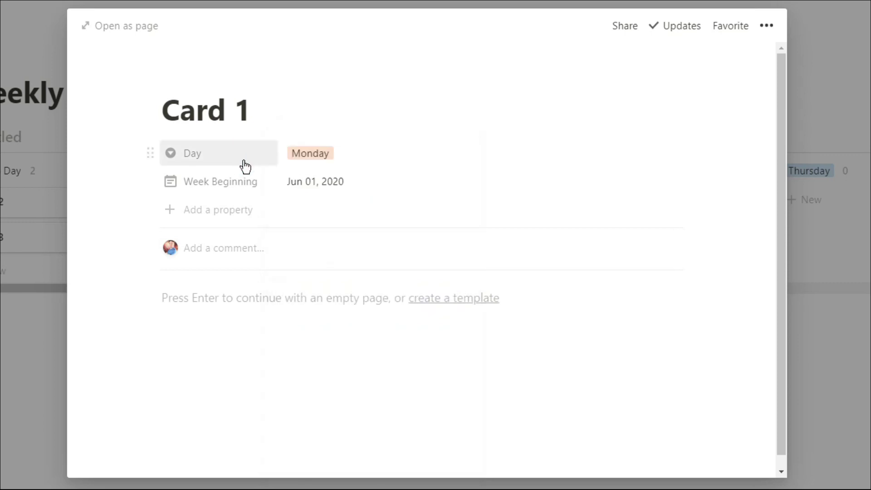
Add a new property named Date to Card 1 with type Formula
click(236, 212)
text(Date)
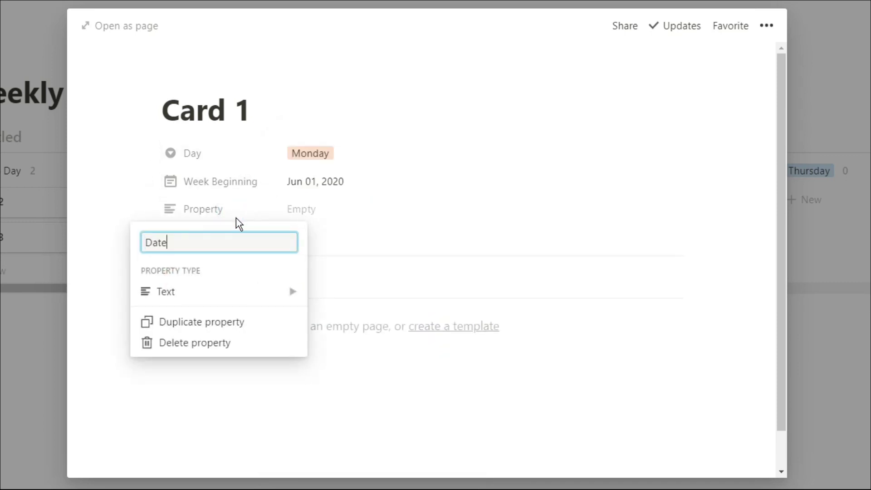
key(Return)
click(231, 216)
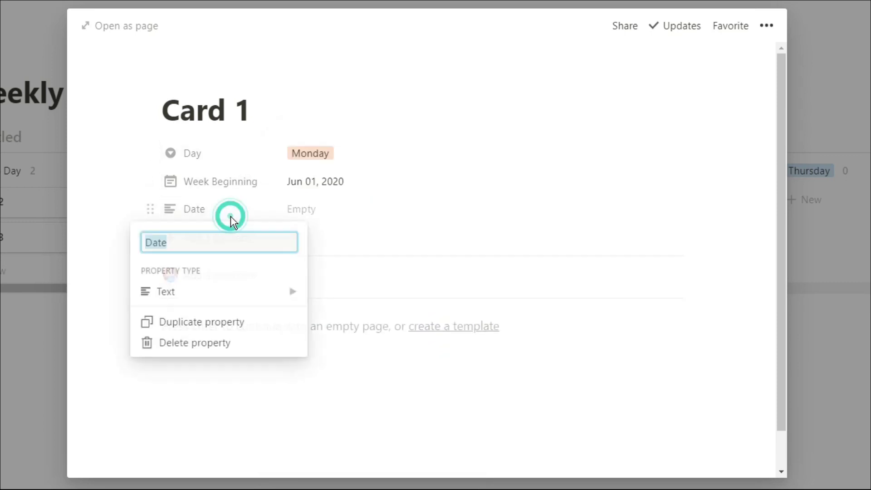
mouse_move(231, 296)
click(361, 418)
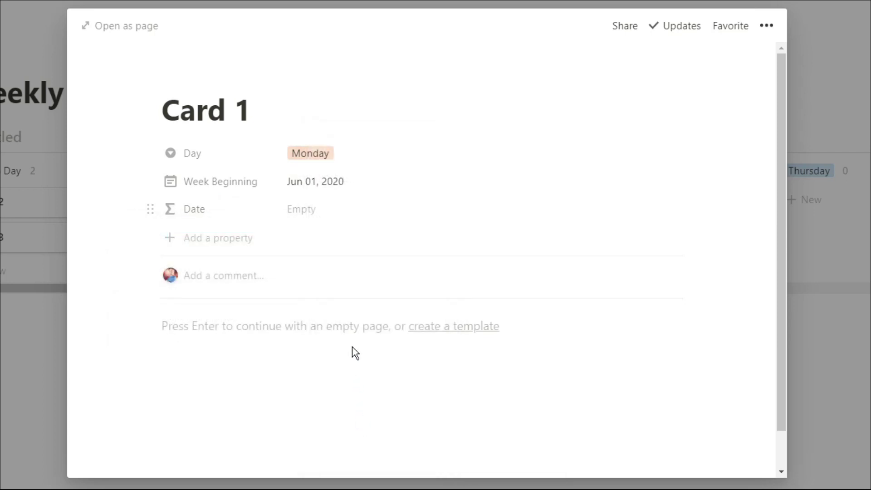
Write the Date formula: Week Beginning plus 1 day if Day is Tuesday, else Week Beginning
click(301, 217)
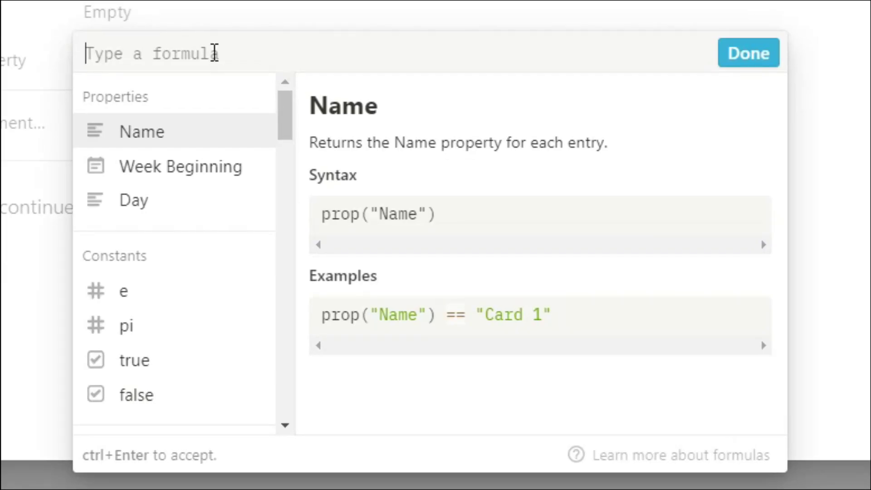
click(152, 207)
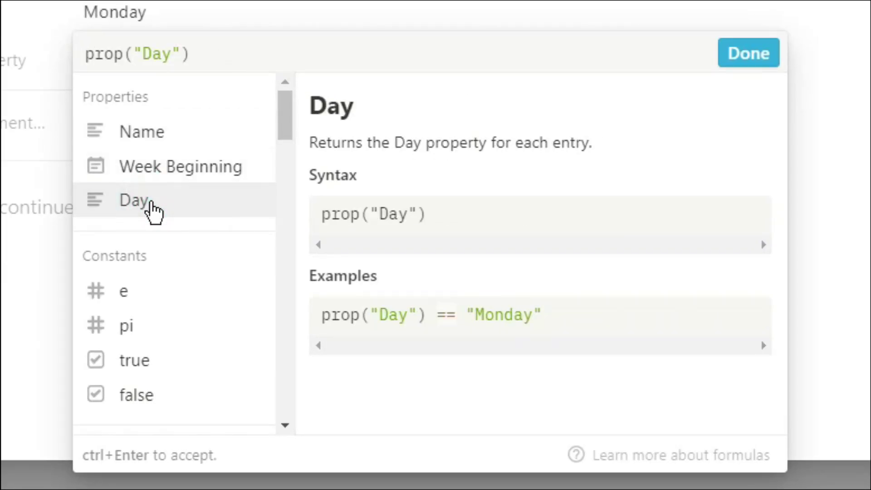
text(==")
text(Tuesday)
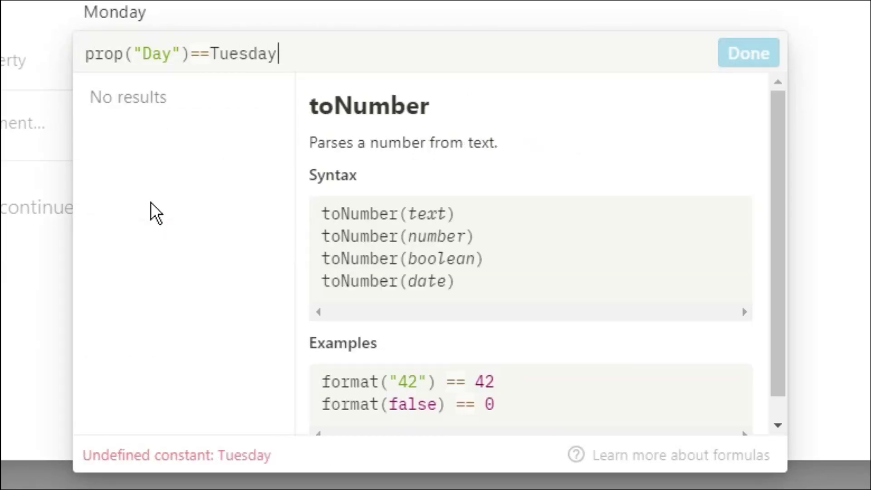
text(")
key(Left)
key(Left)
key(Left)
key(Left)
key(Left)
key(Left)
key(Left)
key(Left)
text(")
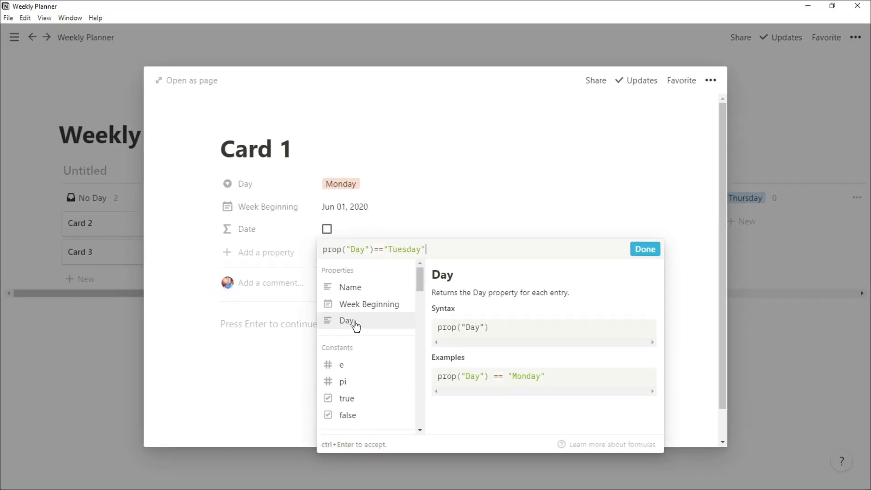
text(?)
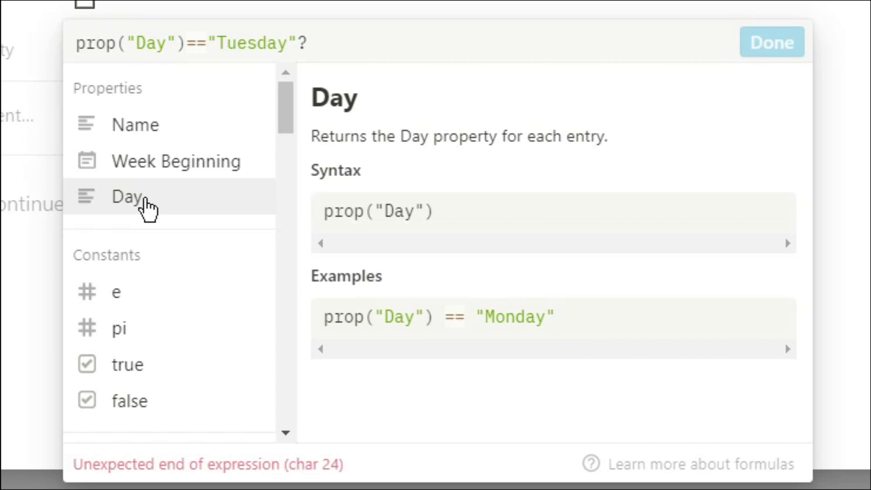
text(dateAdd)
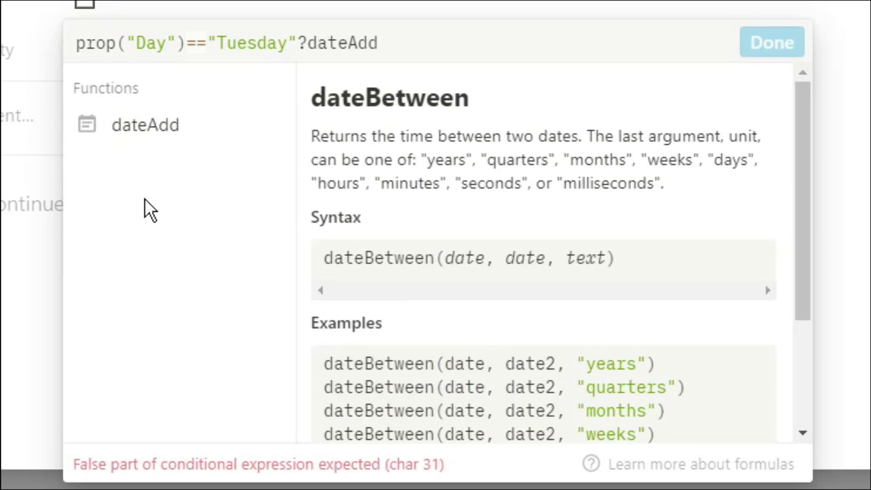
text(()
click(145, 162)
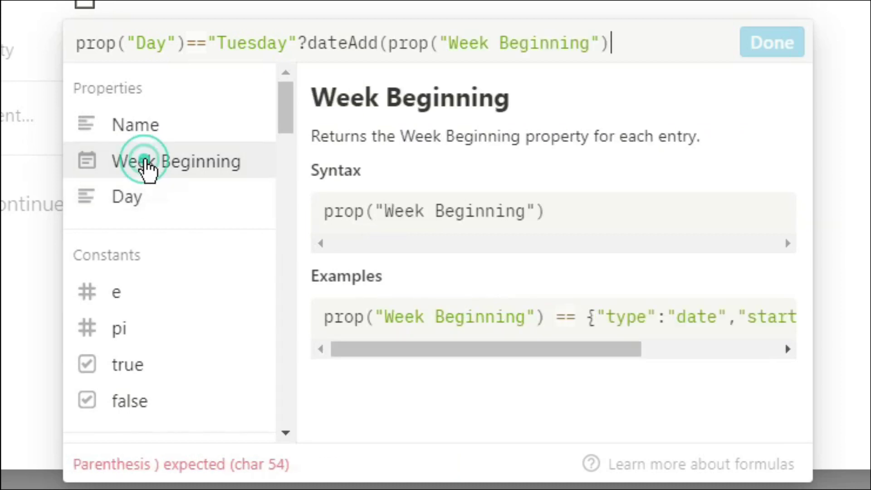
text(,1,)
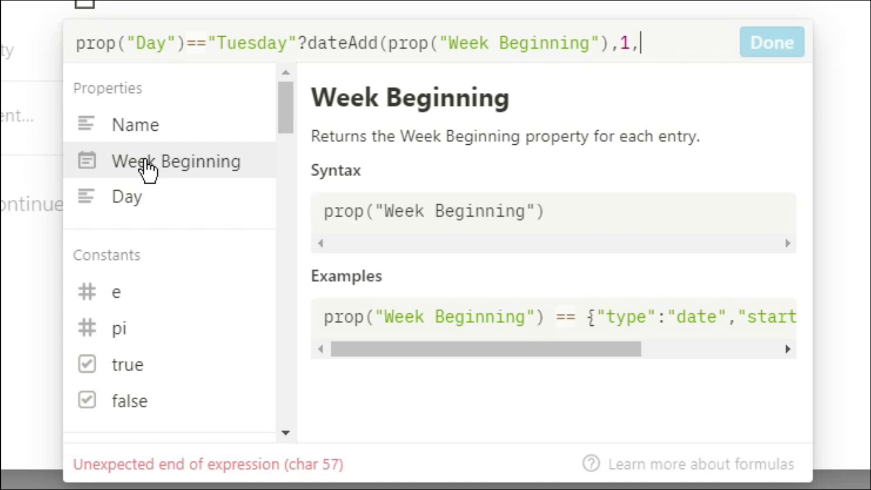
text("days)
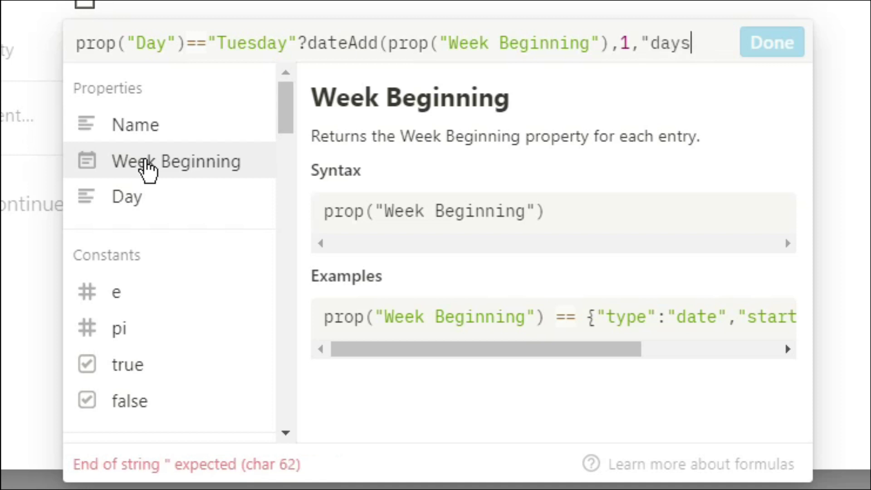
text("))
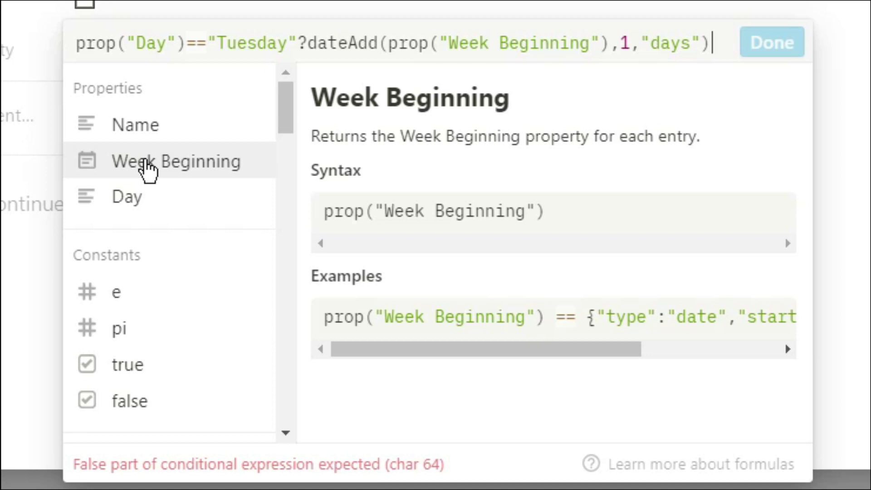
text(:)
click(164, 171)
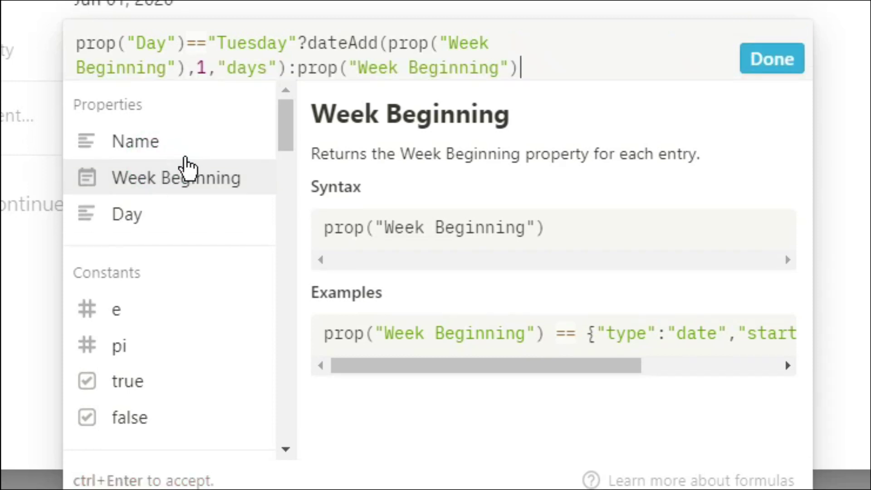
Save the formula, set Card 1's Day to Tuesday to test it, and reopen the Date formula
click(783, 64)
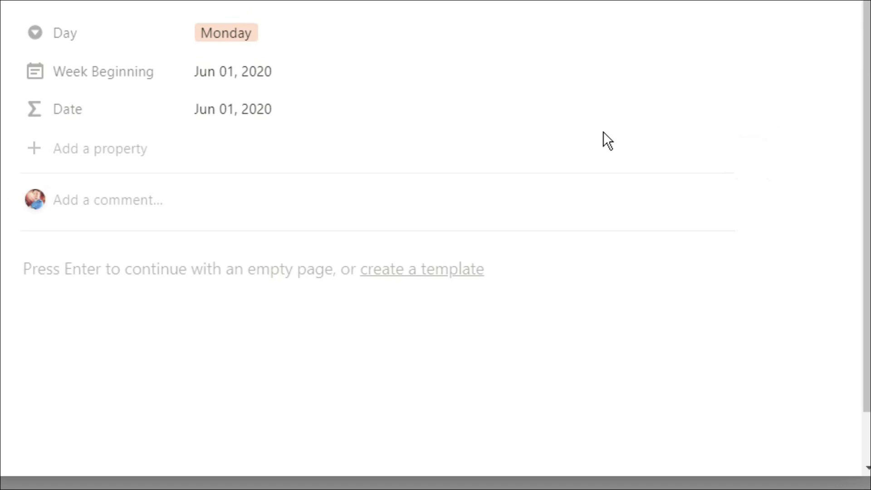
click(320, 117)
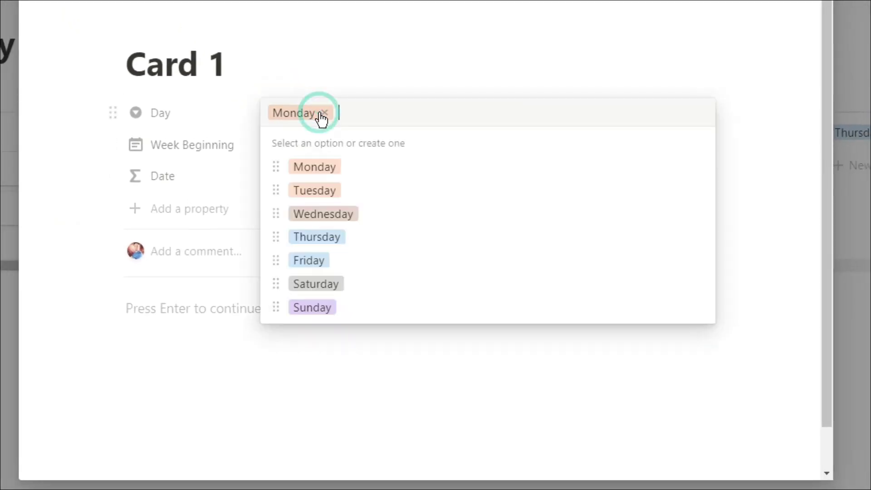
click(332, 191)
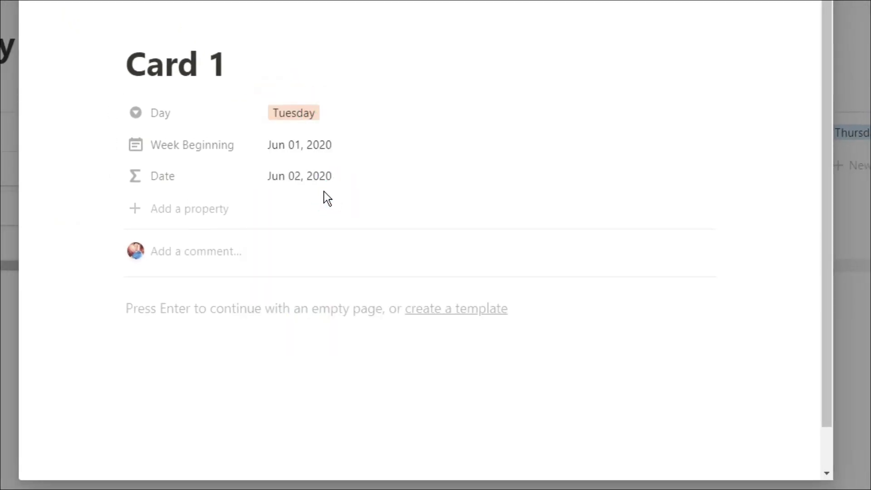
click(348, 181)
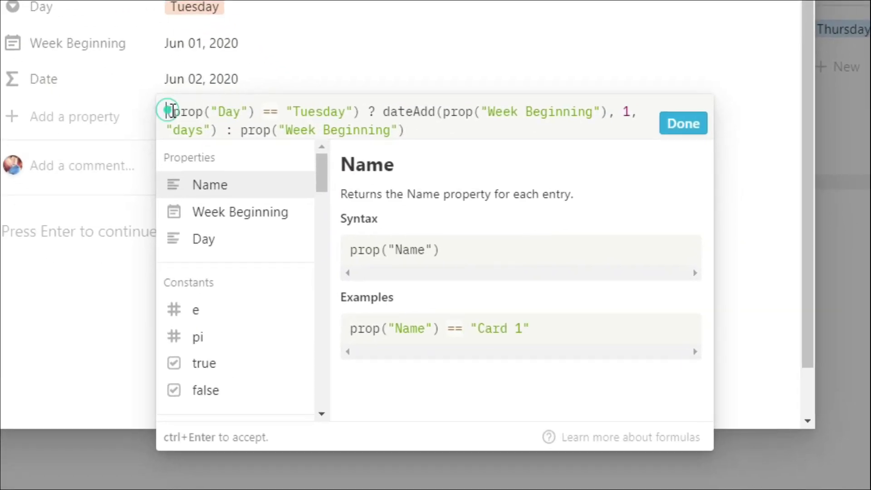
Copy the Tuesday clause and add a Wednesday clause adding 2 days
drag(171, 110, 210, 125)
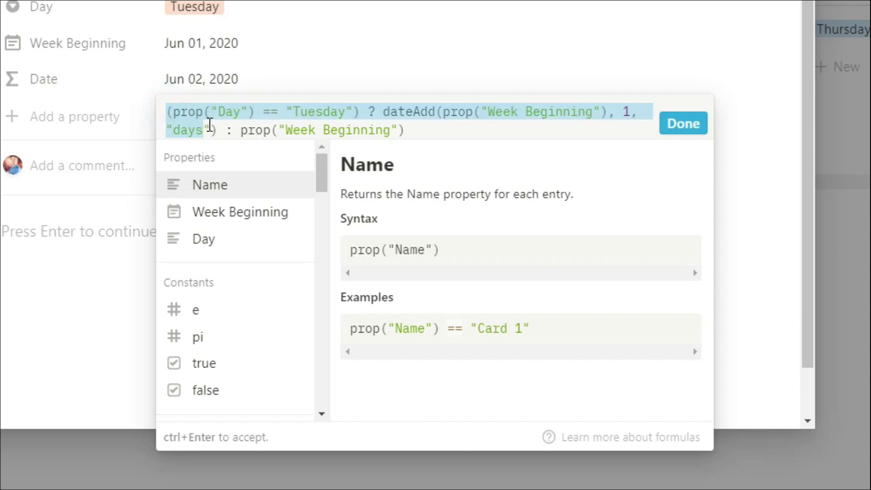
key(ctrl+c)
click(246, 130)
key(ctrl+v)
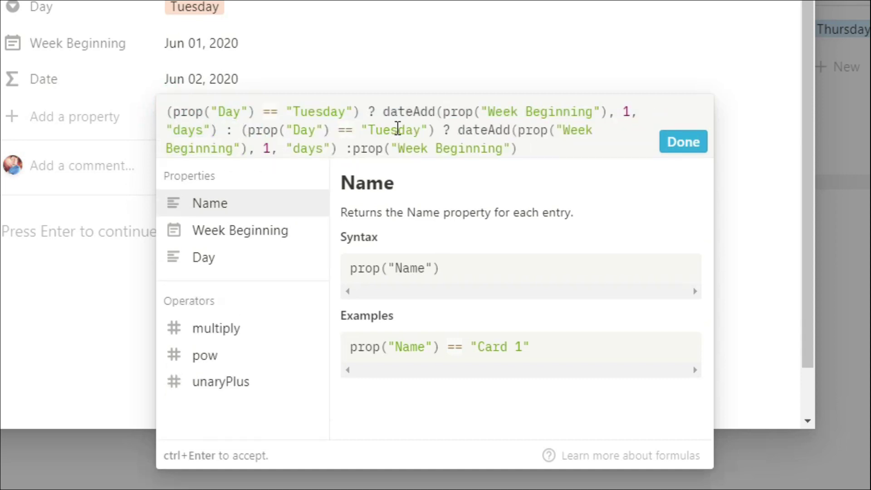
double_click(384, 132)
text(Wednesday)
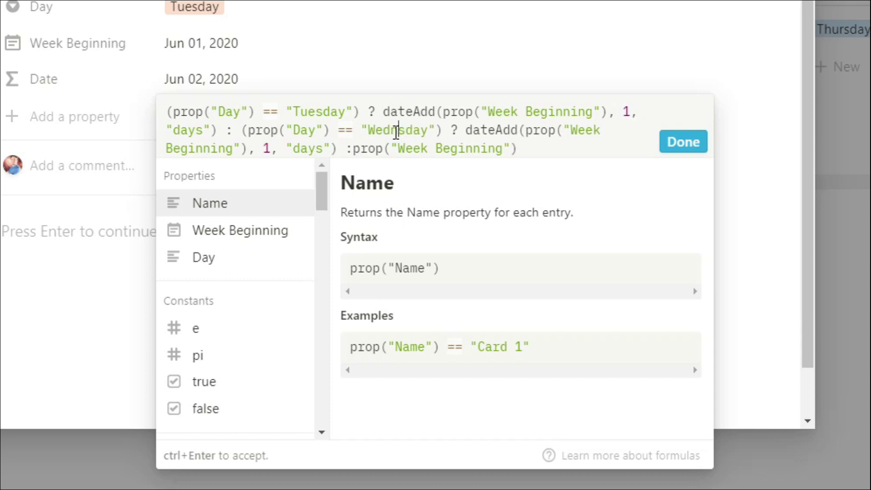
key(BackSpace)
text(2)
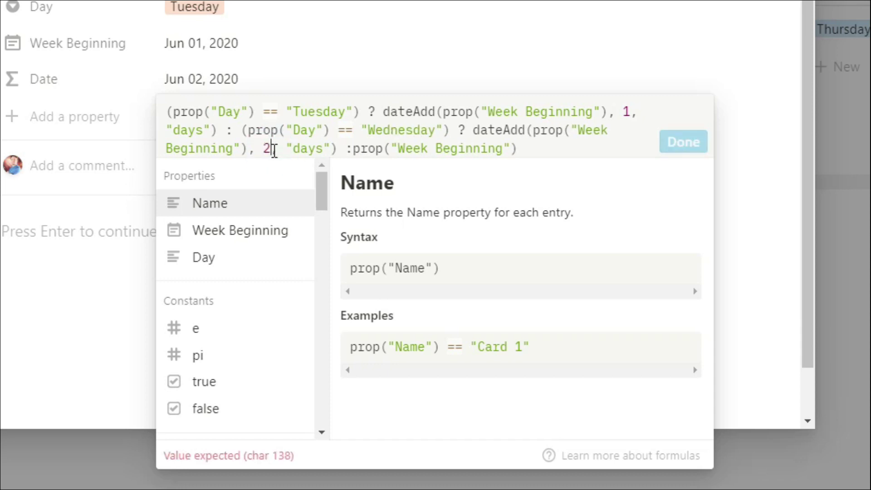
Add Thursday and Friday clauses adding 3 and 4 days
click(350, 148)
key(ctrl+v)
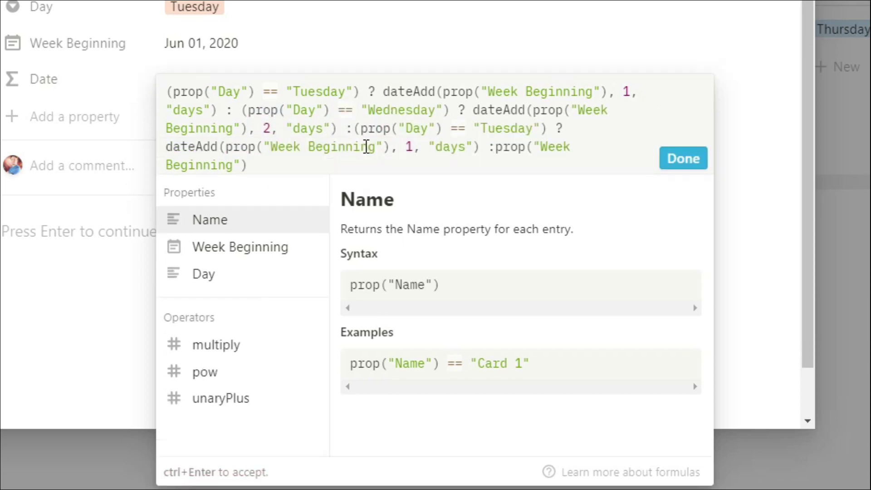
click(504, 129)
key(BackSpace)
key(BackSpace)
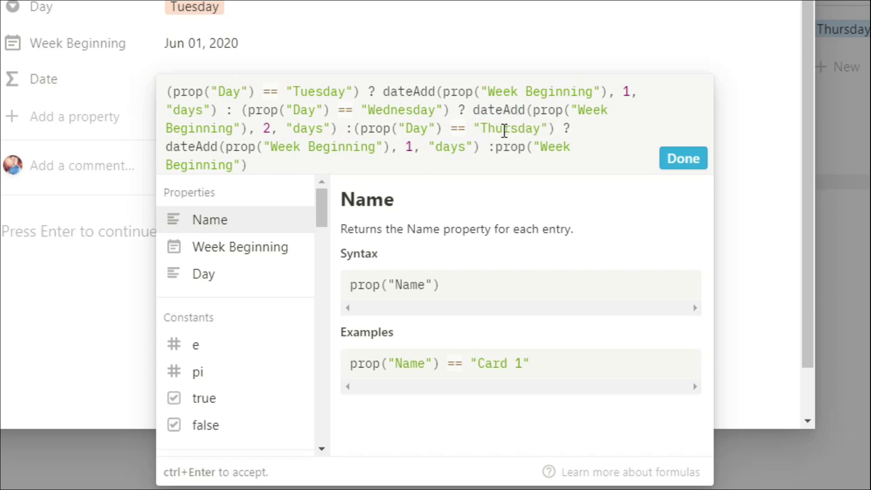
click(496, 147)
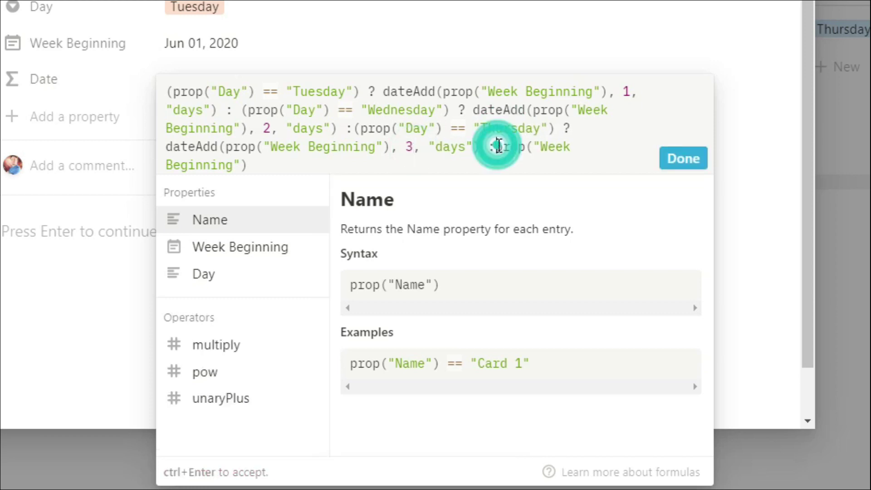
key(ctrl+v)
click(198, 146)
key(BackSpace)
key(BackSpace)
key(BackSpace)
key(BackSpace)
text(Fri)
key(Delete)
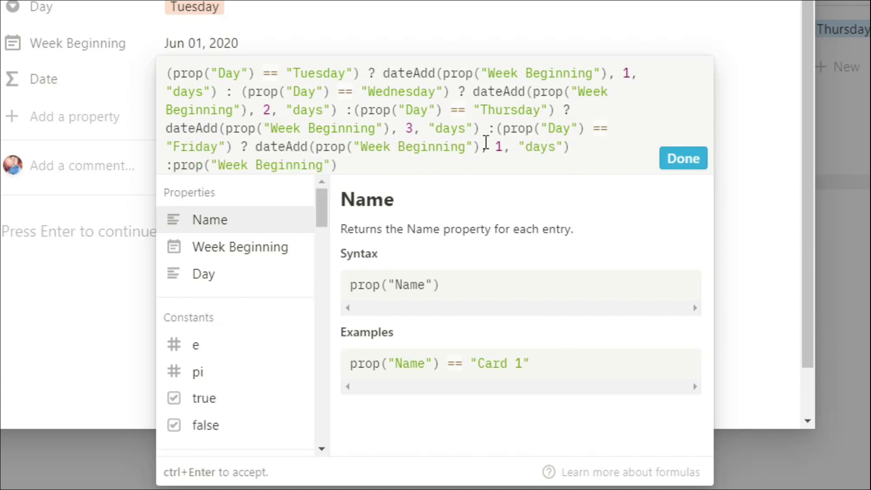
click(504, 147)
key(BackSpace)
text(4)
Add a Saturday clause adding 5 days to Week Beginning
click(173, 165)
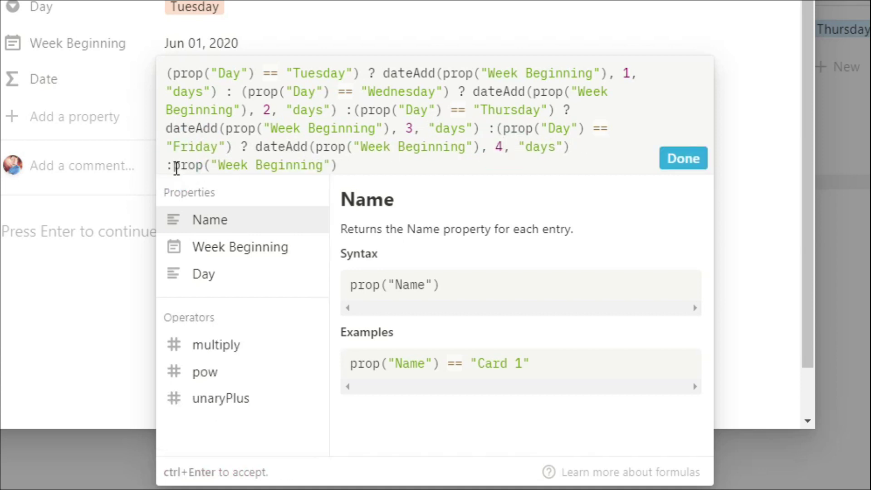
key(ctrl+v)
click(325, 146)
key(BackSpace)
key(BackSpace)
key(BackSpace)
key(BackSpace)
text(Satur)
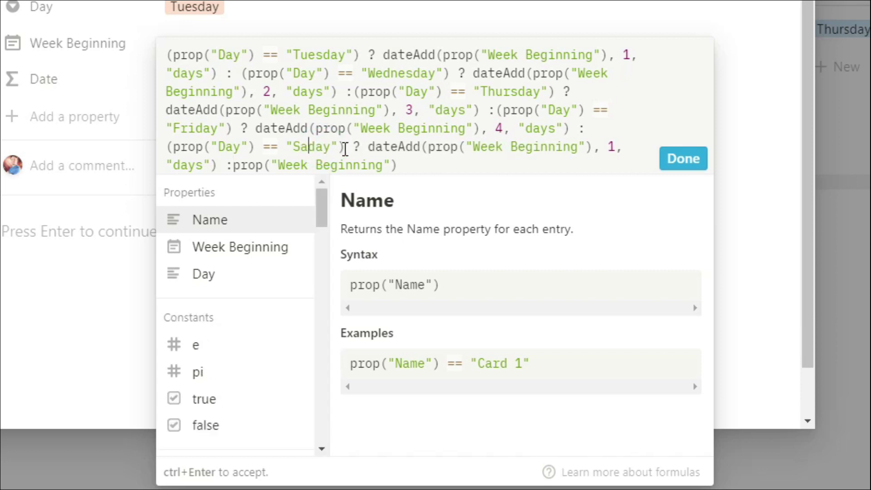
click(639, 147)
key(BackSpace)
text(5)
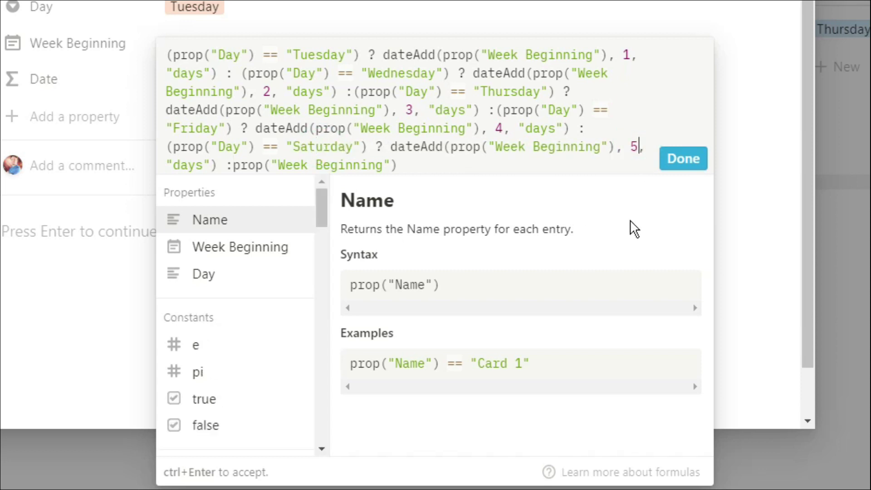
Add a Sunday clause adding 7 days and save the formula
click(236, 165)
key(ctrl+v)
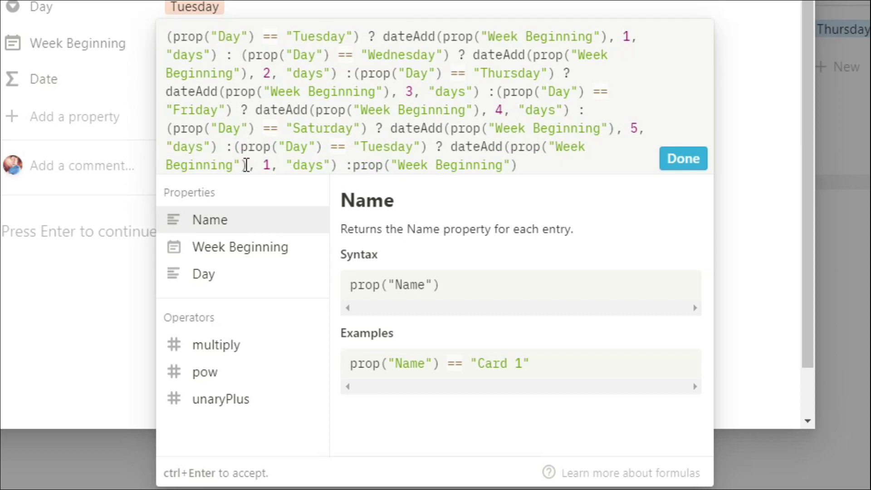
click(270, 164)
key(BackSpace)
text(7)
click(388, 146)
key(BackSpace)
key(BackSpace)
key(BackSpace)
key(BackSpace)
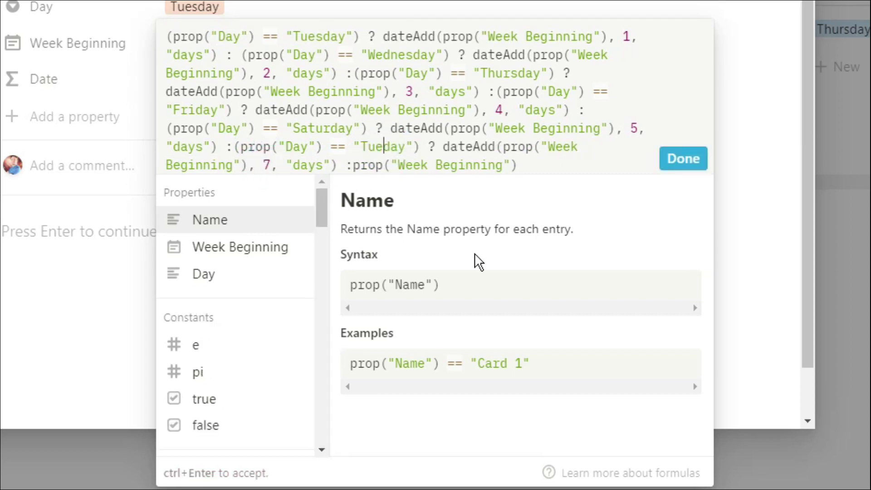
text(Sun)
click(684, 158)
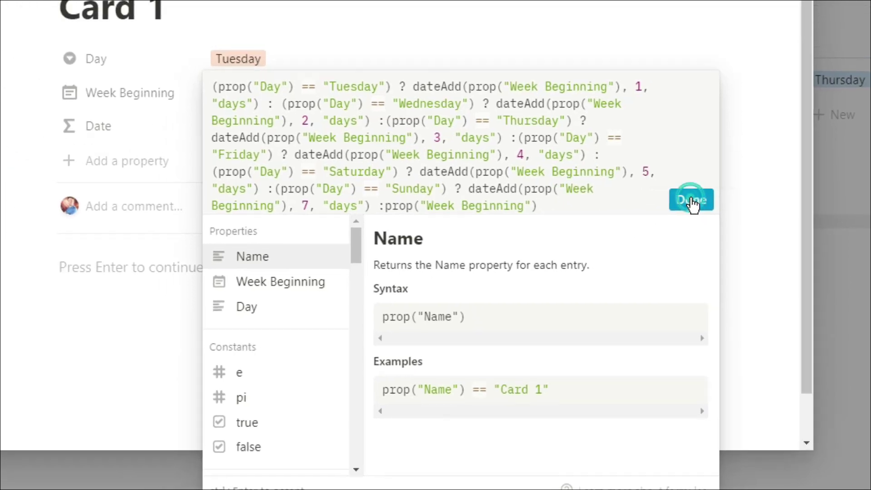
Test Card 1's Day with Wednesday and Saturday, then set it to Monday
click(244, 10)
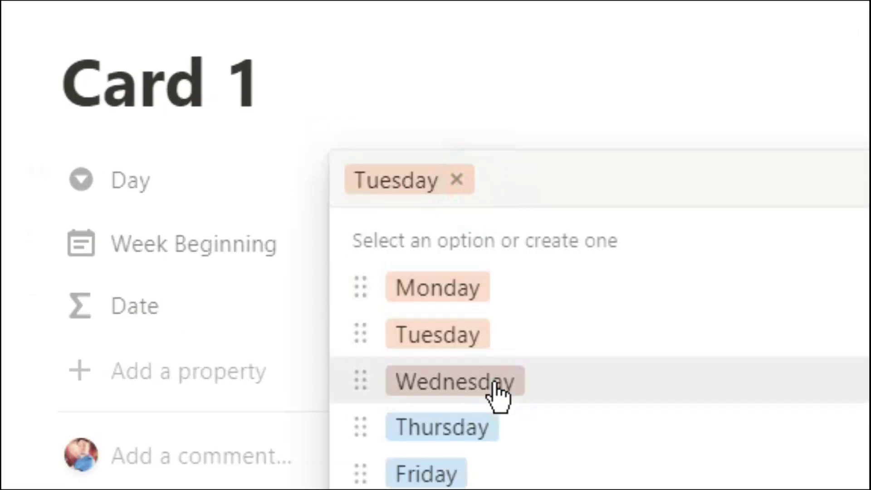
click(494, 384)
click(467, 174)
click(426, 489)
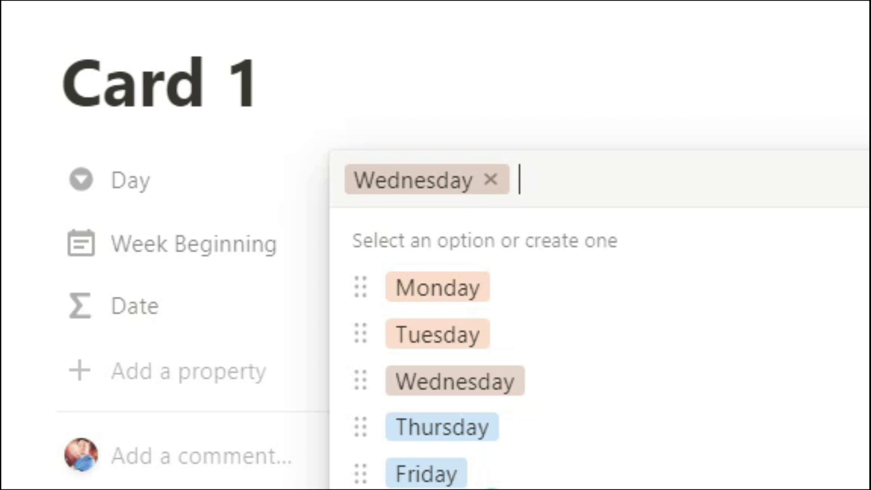
click(386, 195)
click(408, 283)
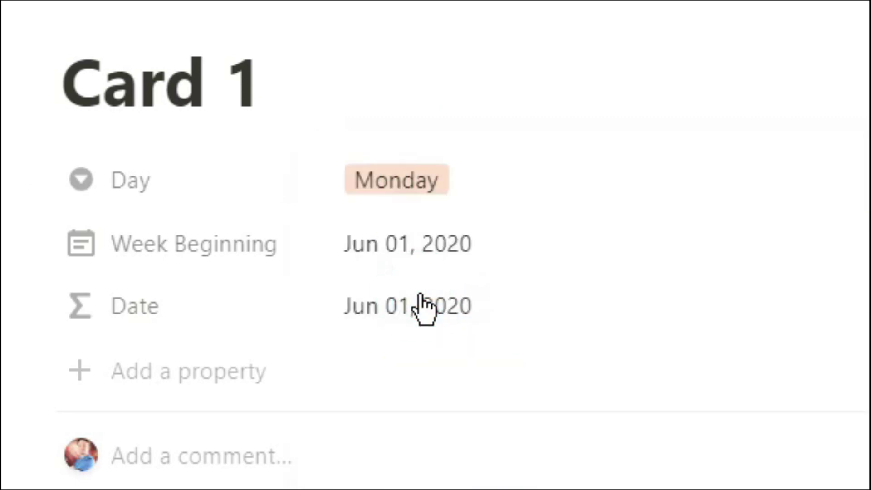
click(765, 230)
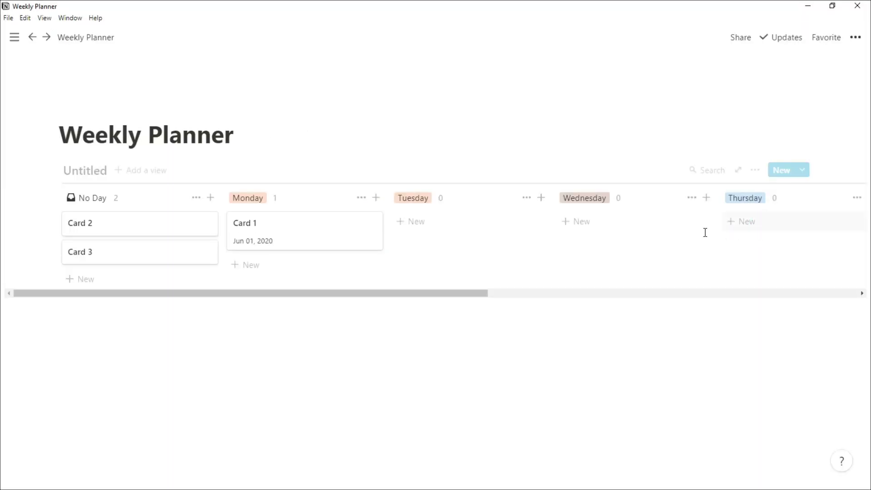
Set the board view's card size to Small
click(755, 170)
click(766, 257)
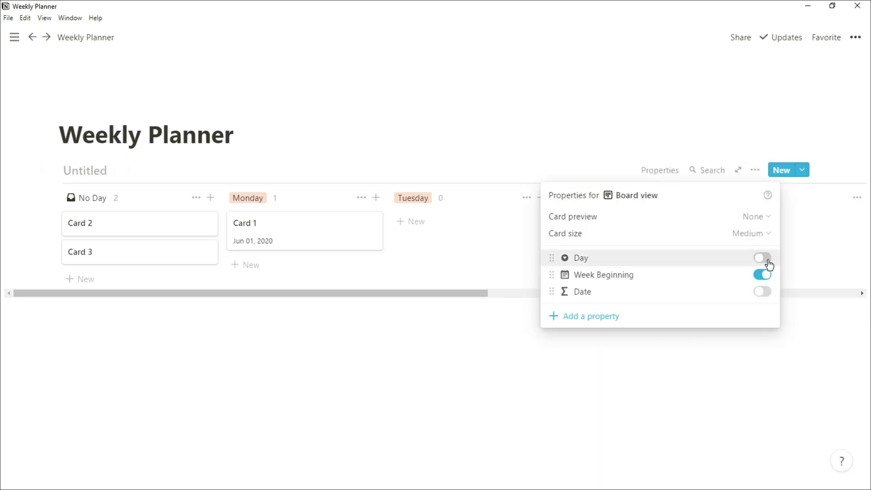
click(760, 242)
click(731, 258)
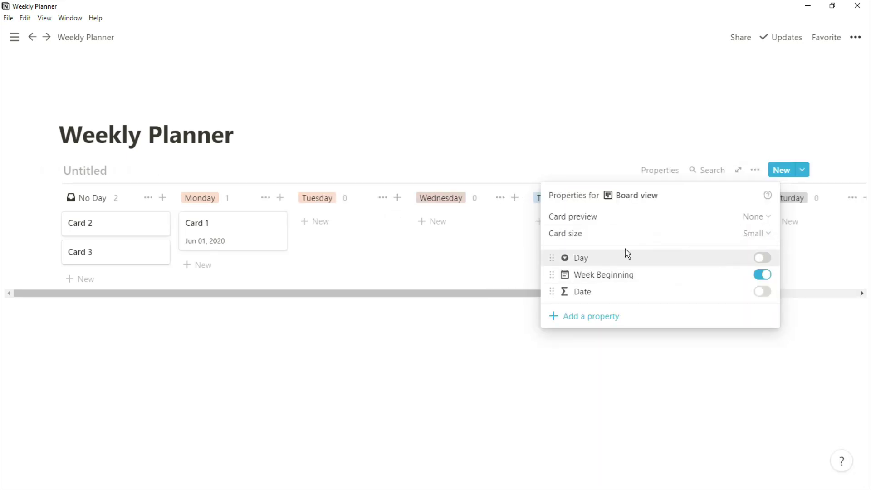
key(Escape)
Move Cards 2 and 3 into the Tuesday column and hide the No Day group
drag(338, 234, 333, 249)
drag(116, 252, 349, 253)
click(148, 198)
click(148, 224)
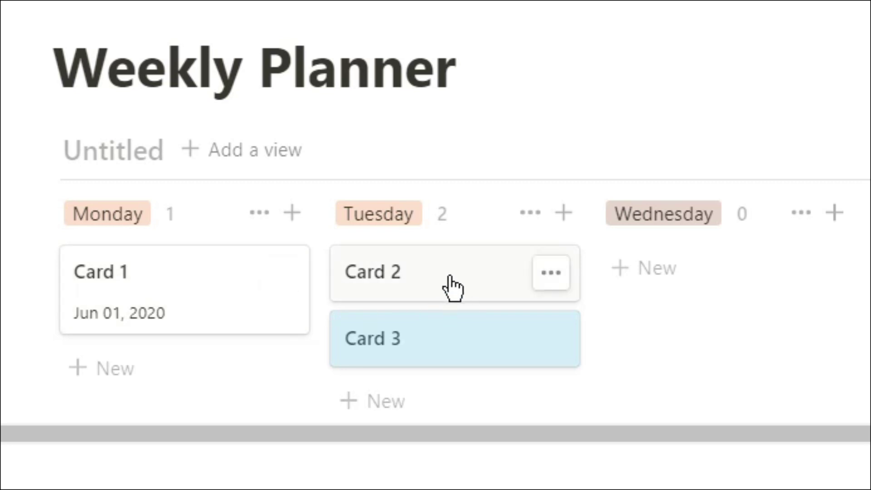
Set Week Beginning to Jun 01, 2020 on Cards 2 and 3
click(453, 286)
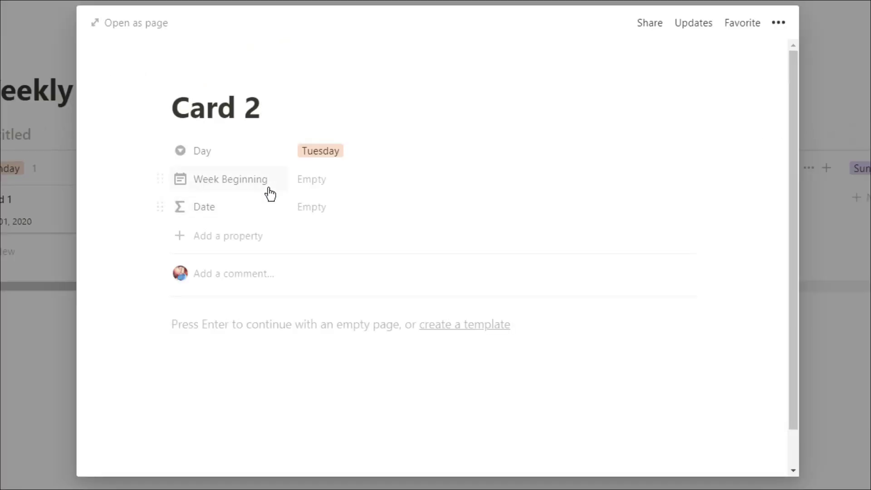
click(309, 184)
click(318, 221)
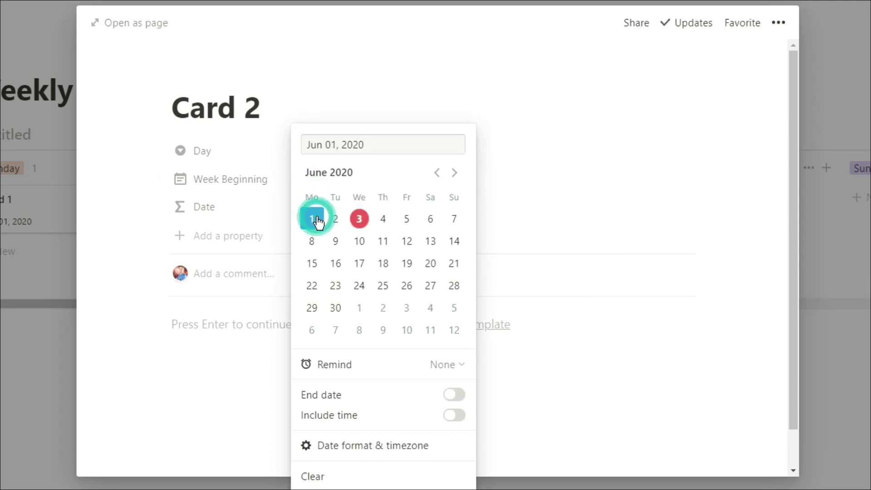
click(60, 202)
click(60, 202)
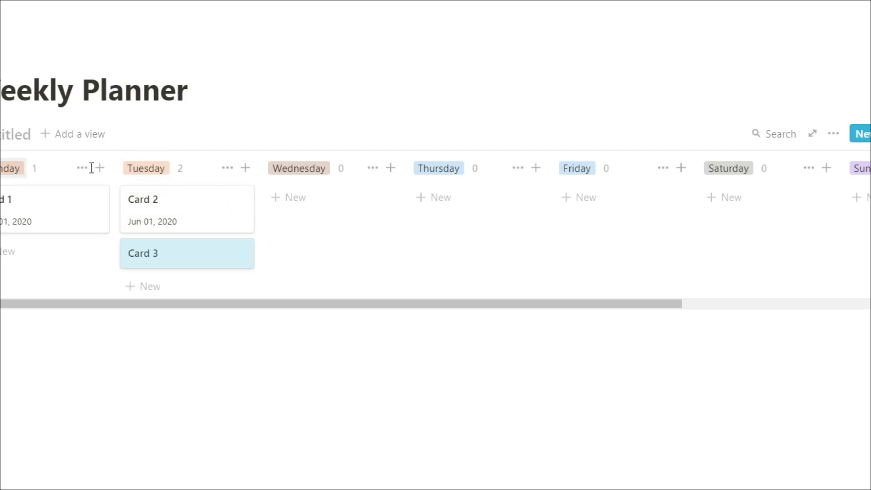
click(179, 251)
click(323, 178)
click(316, 220)
click(52, 185)
click(53, 184)
Drag Card 1 to Wednesday and Card 2 to Friday on the board
drag(156, 212, 451, 208)
drag(39, 206, 331, 200)
drag(457, 224, 582, 212)
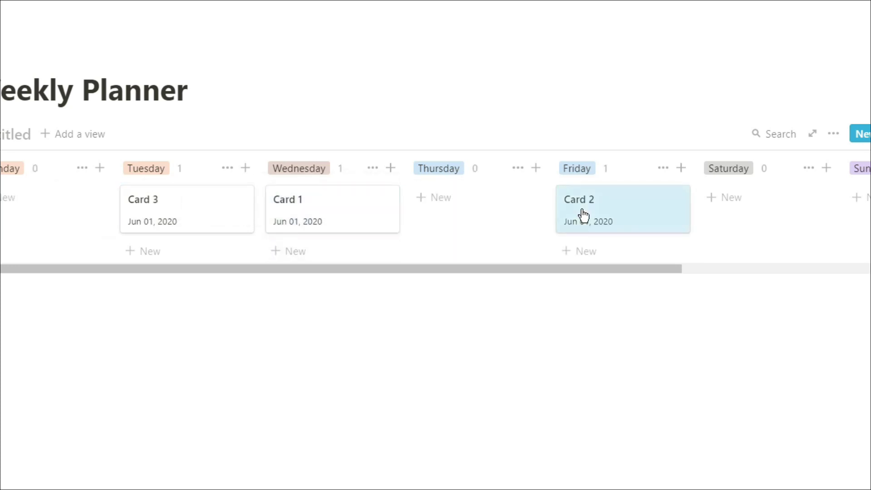
Name the untitled database Planner
click(94, 166)
text(Planner)
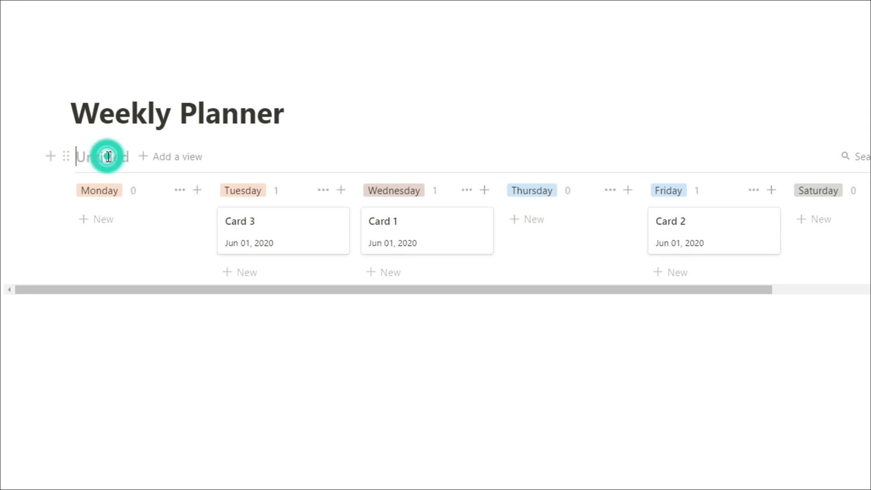
click(131, 326)
Insert a linked database of Planner via /linked and add a calendar view named Agenda
text(/linked)
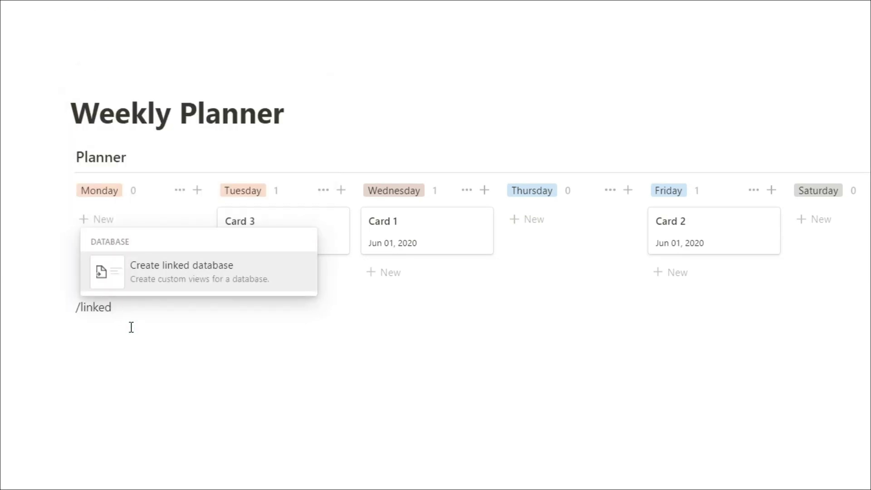
key(Return)
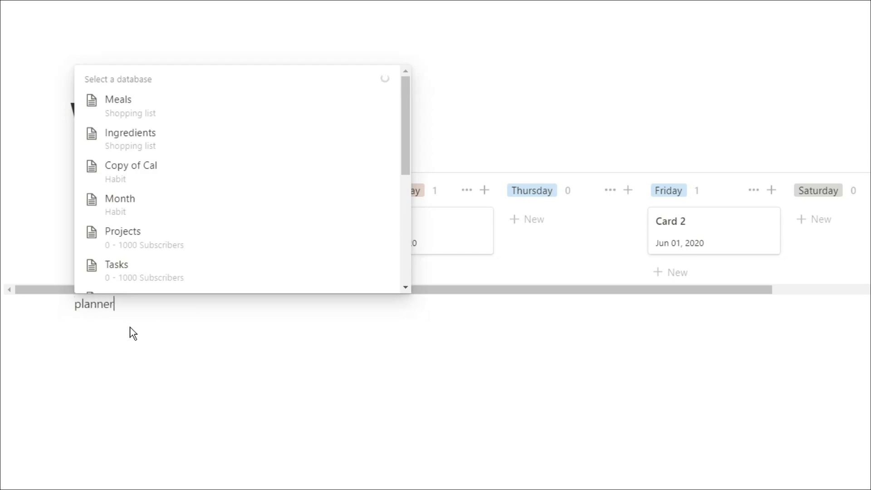
click(131, 286)
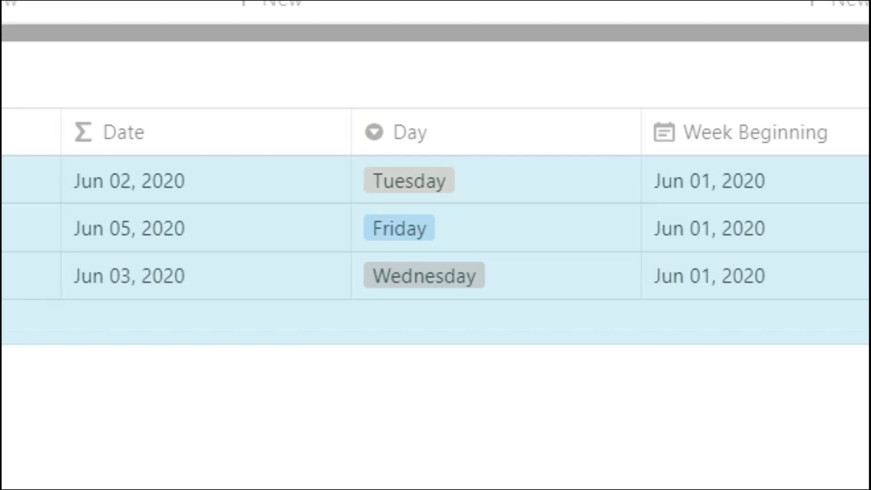
key(Escape)
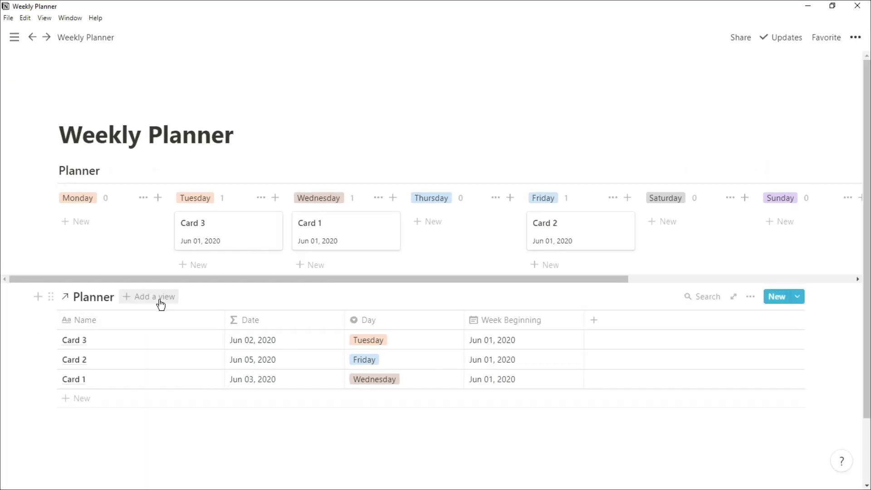
click(154, 295)
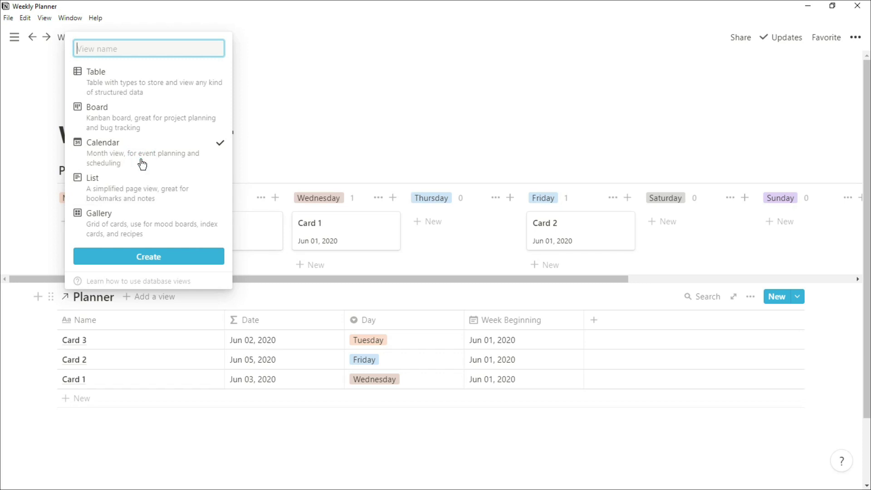
text(Agenda)
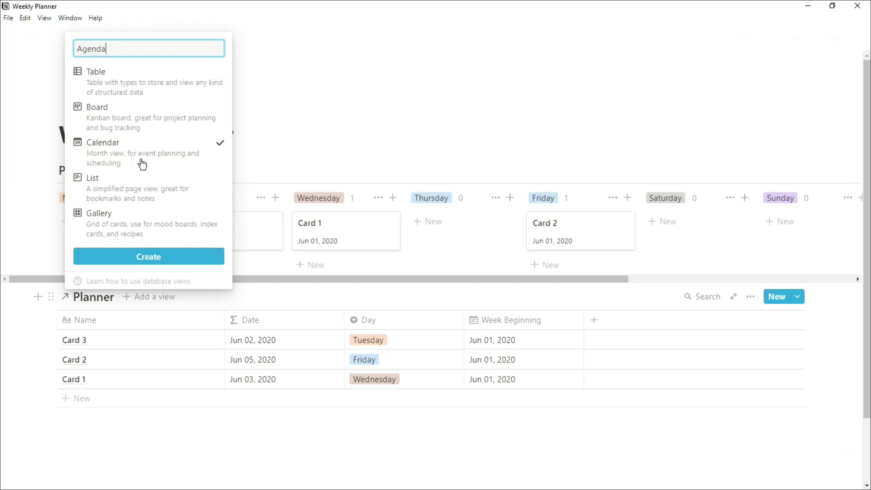
key(Return)
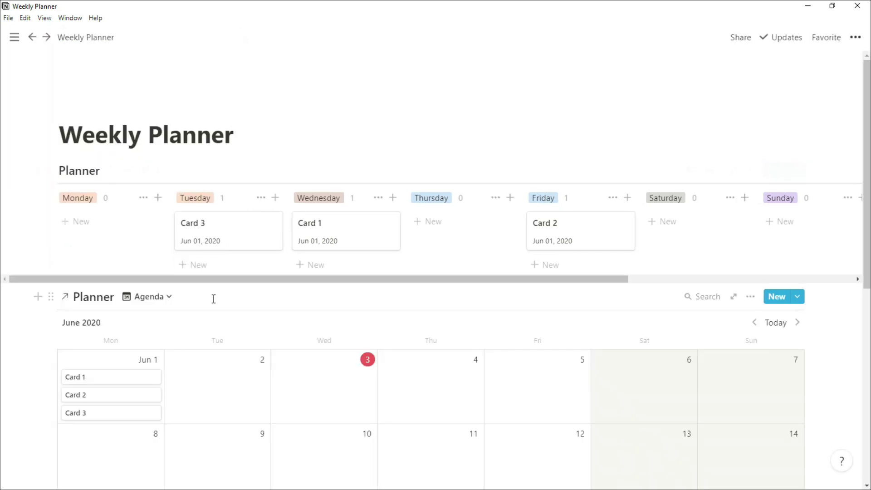
Lay the Agenda calendar out by Date and move Card 3 from Tuesday to Monday
scroll(213, 299, down, 2)
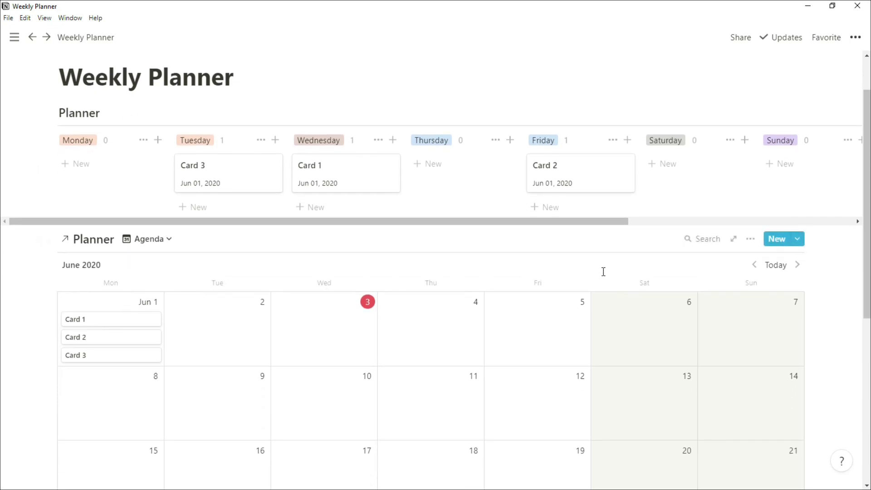
click(751, 239)
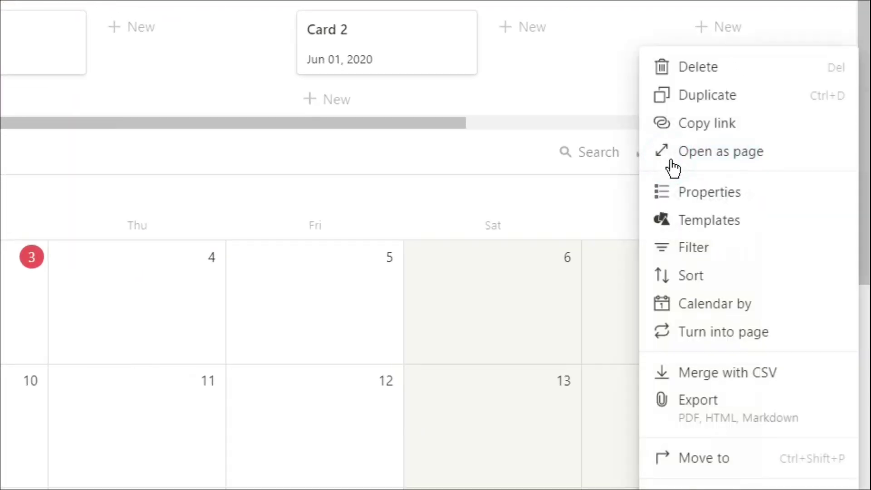
click(707, 313)
click(494, 220)
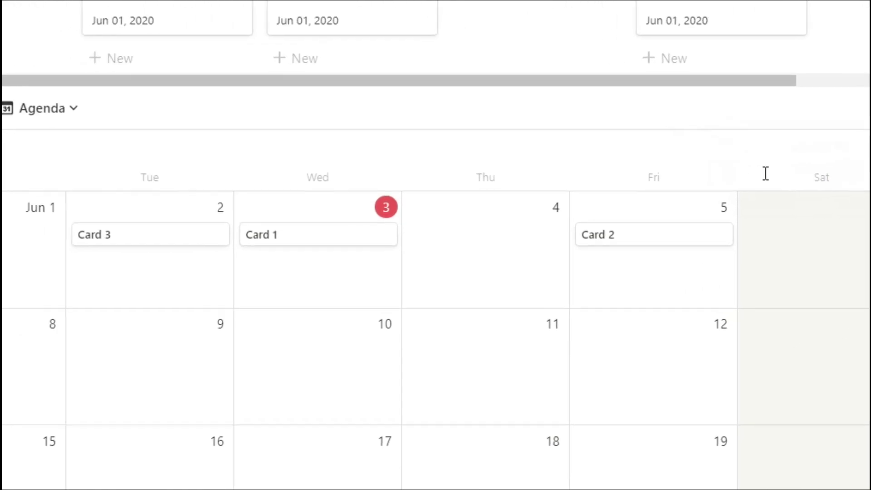
mouse_move(438, 213)
mouse_down()
mouse_move(502, 225)
mouse_move(612, 225)
mouse_move(445, 224)
mouse_up()
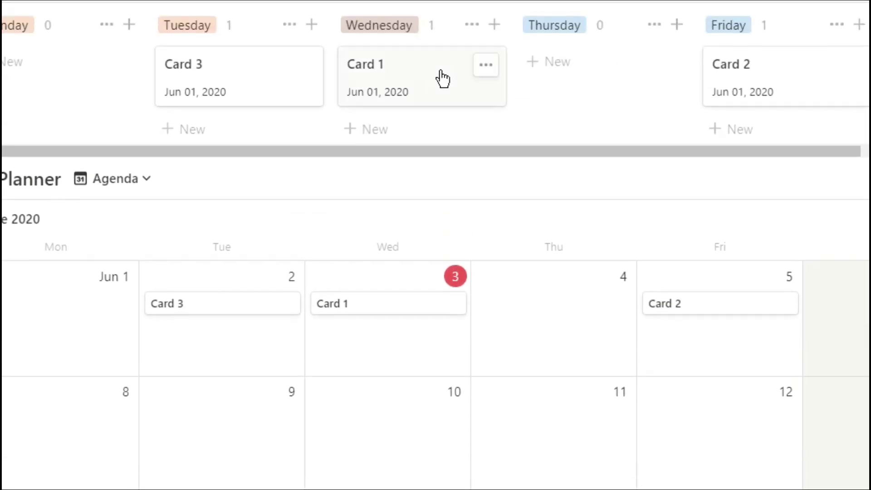
drag(262, 231, 105, 221)
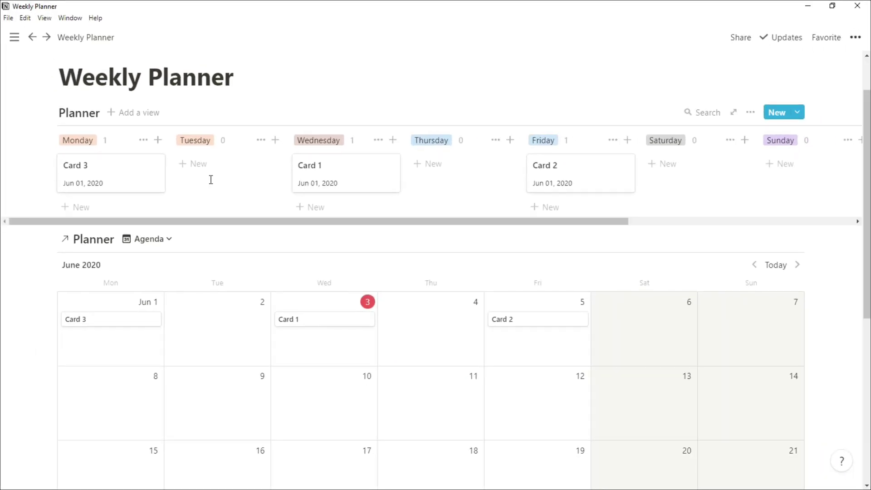
Turn the untitled view into a calendar named Week and drag Card 3 from Jun 1 to Jun 8
click(170, 239)
click(230, 285)
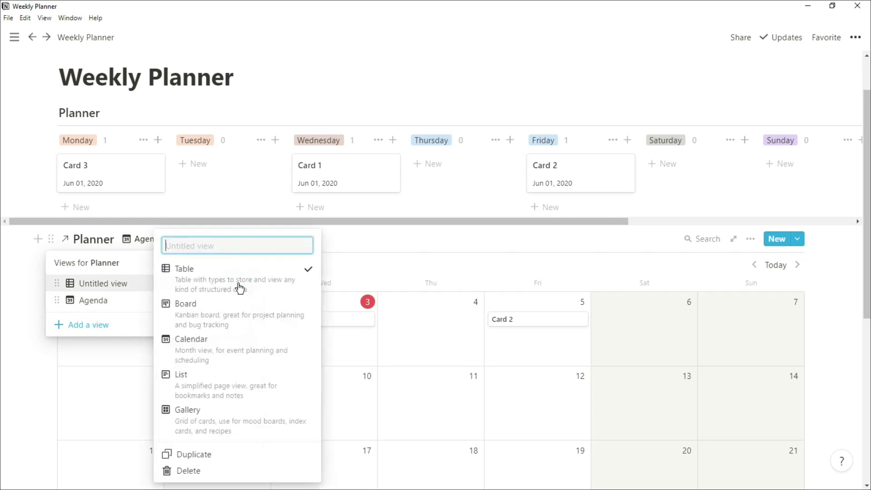
click(233, 351)
text(Week)
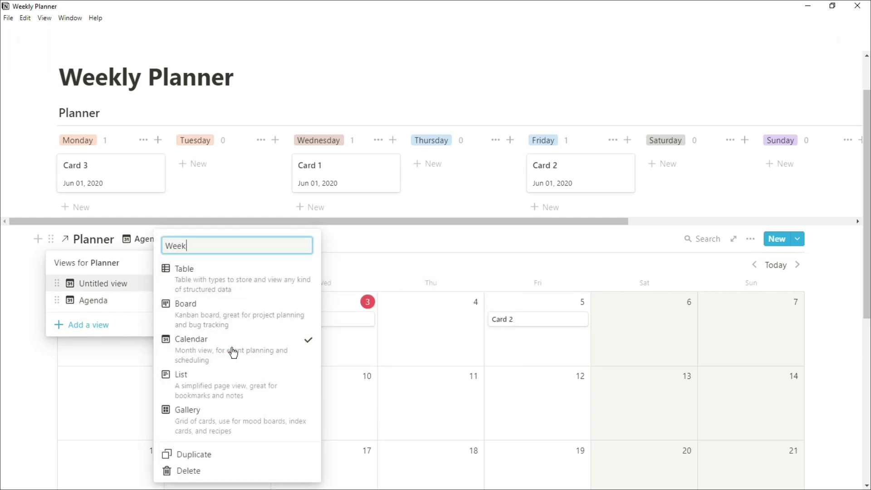
key(Escape)
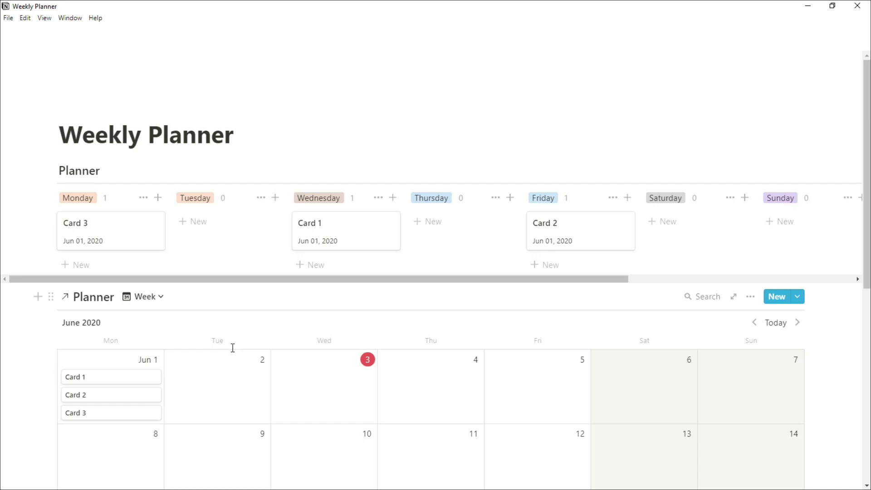
scroll(232, 348, down, 2)
drag(119, 310, 118, 349)
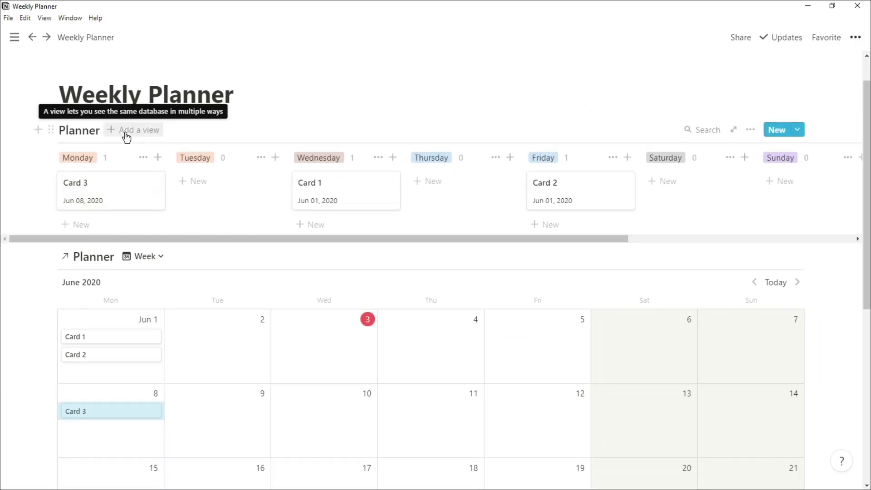
Add a Planner board view named Next Week with Small card size
click(126, 133)
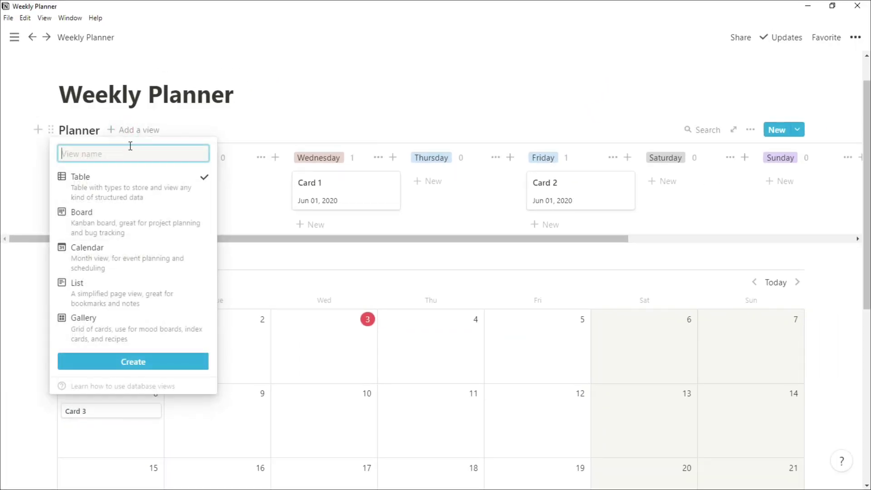
click(136, 229)
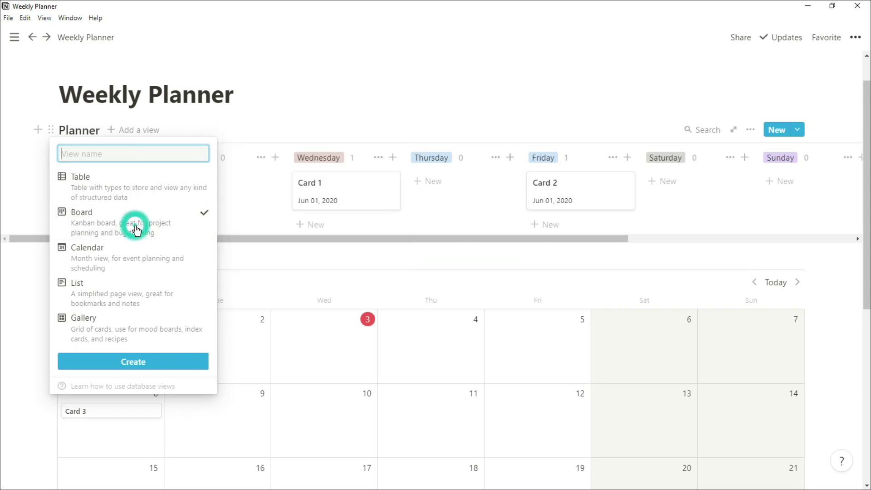
text(Next Week)
key(Return)
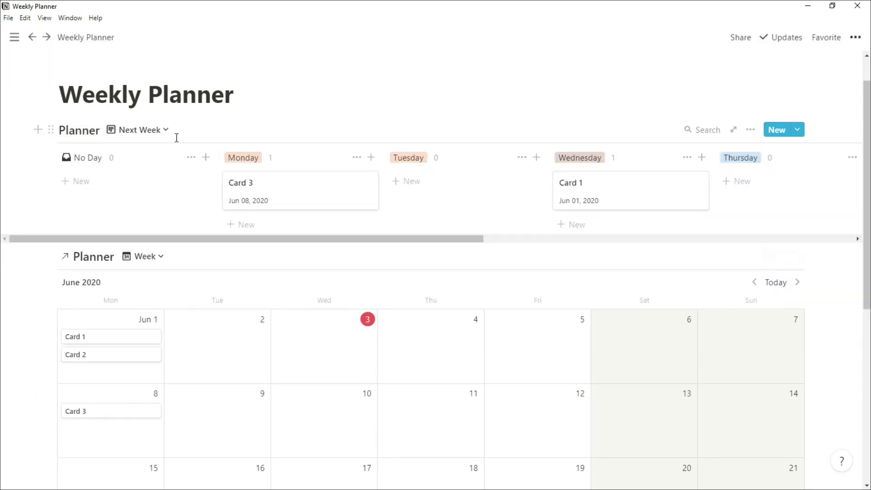
click(751, 130)
click(762, 219)
click(748, 193)
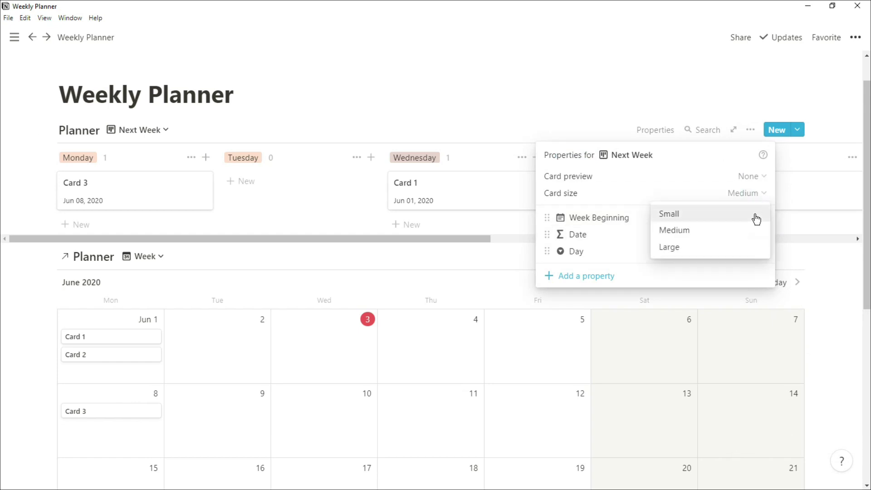
click(757, 219)
Rename the original board view to This Week
click(554, 117)
click(166, 130)
click(227, 174)
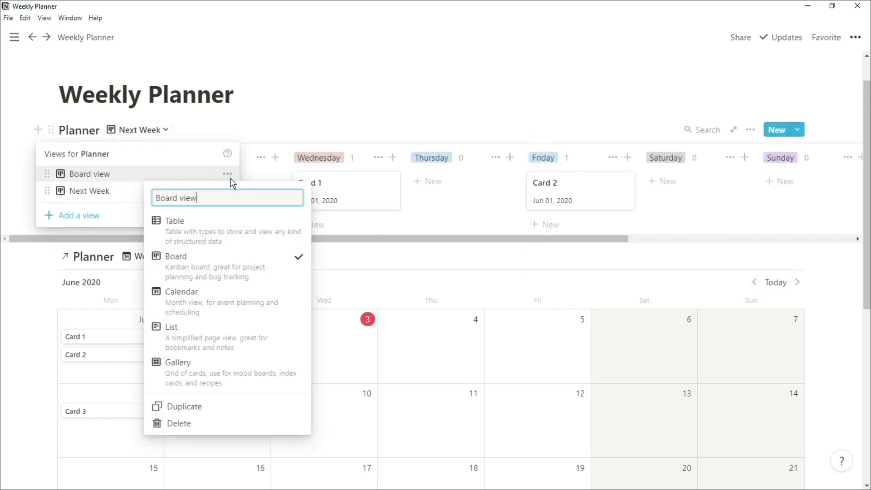
key(ctrl+a)
text(This Week)
key(Return)
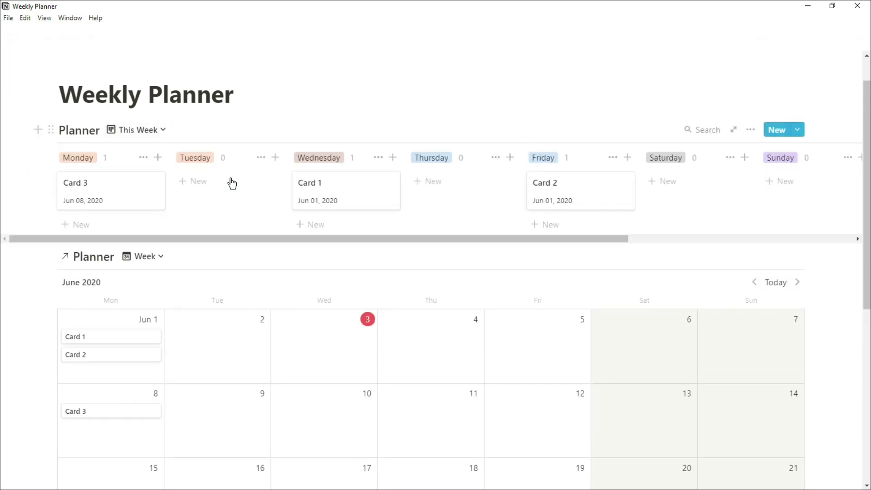
On Card 1, add a property named Week of type Formula
click(343, 199)
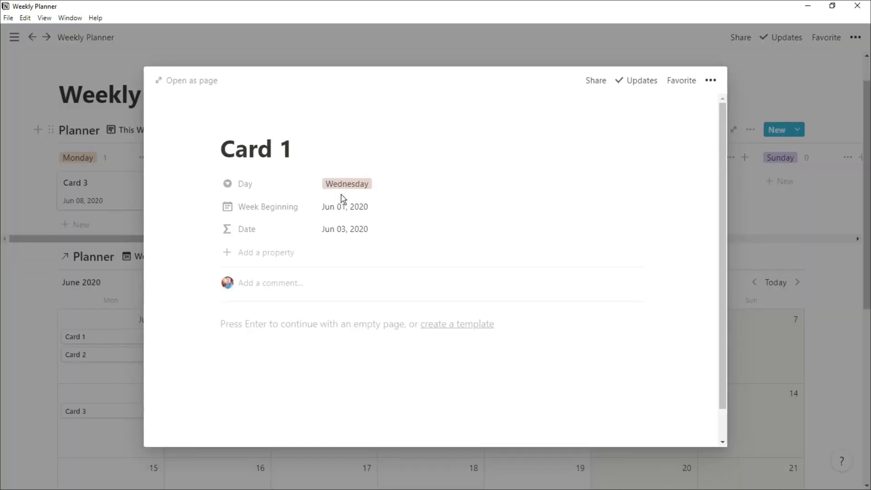
click(256, 257)
text(Week)
click(259, 321)
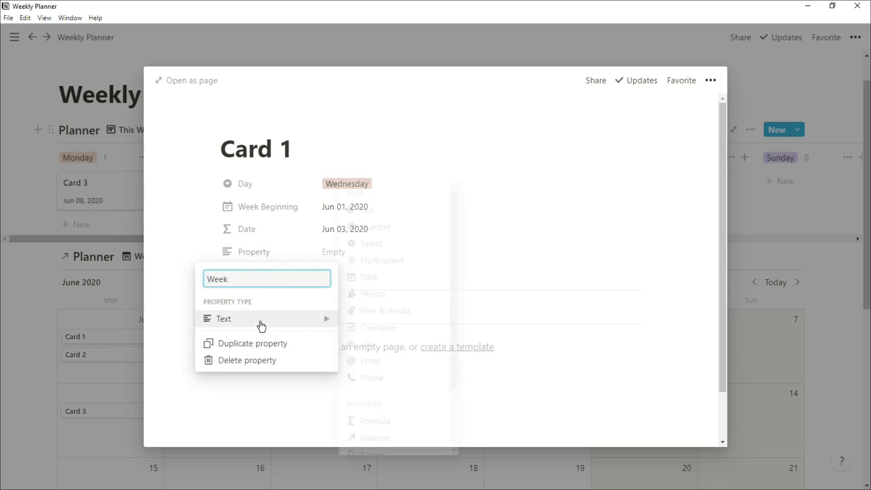
click(376, 419)
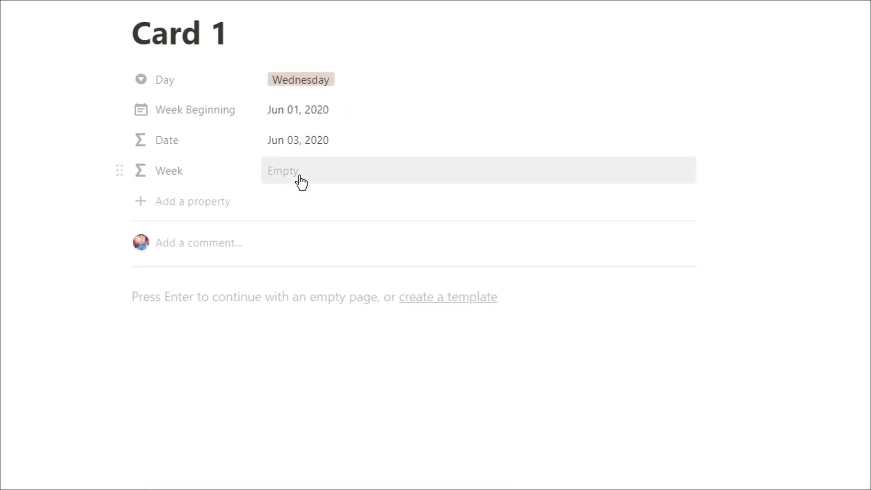
Enter formatDate(Week Beginning,"w")==formatDate(now(),"w") ? "This Week" : "Far Away", fixing the extra parenthesis
click(300, 179)
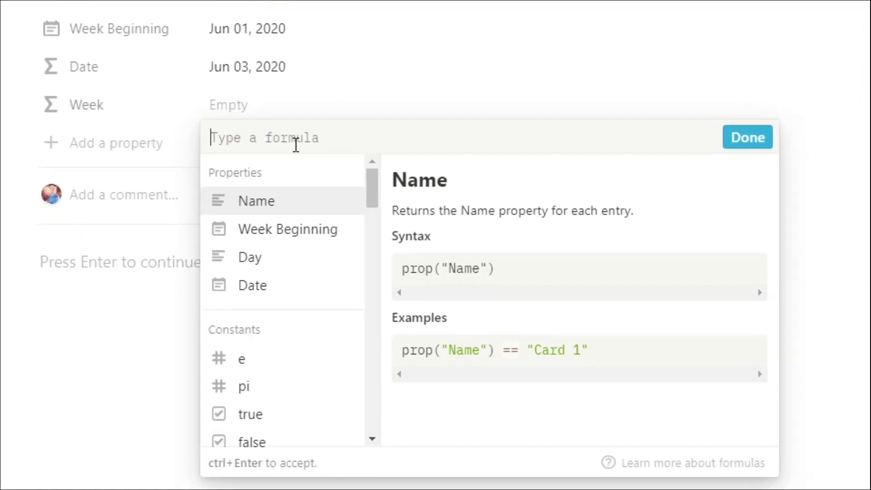
text(formatDate)
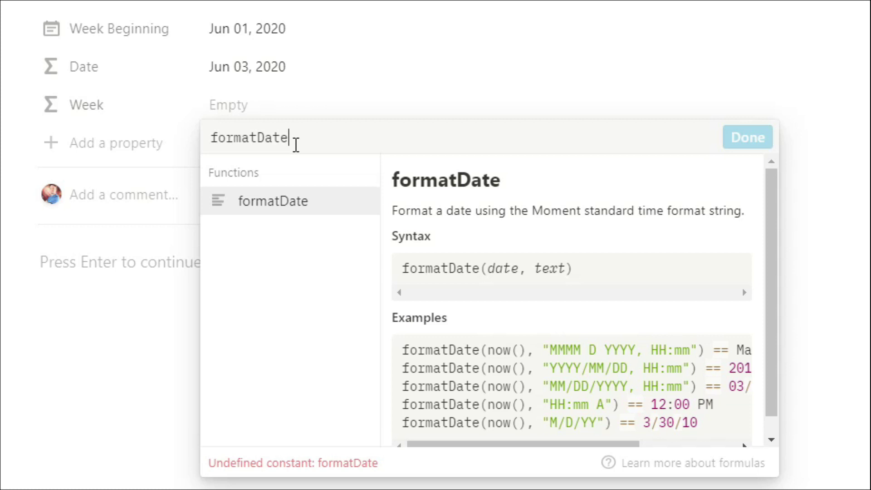
text(()
click(298, 236)
text(,"w")==format)
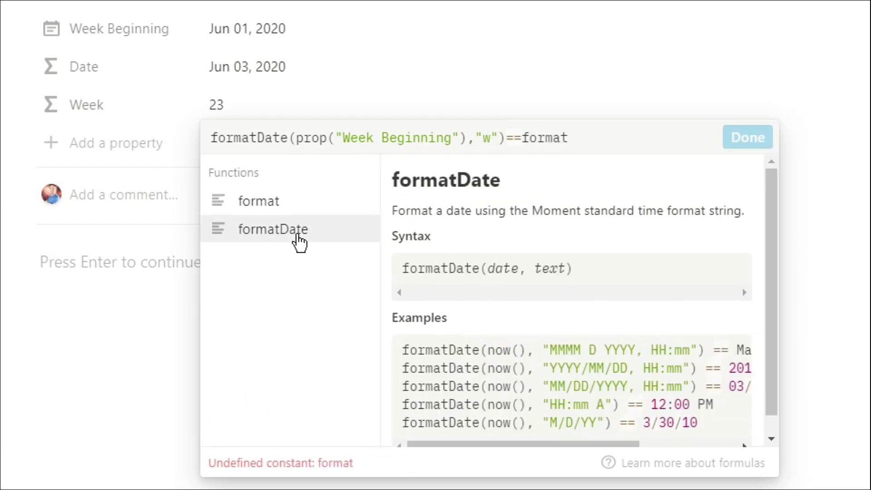
text(Dat)
text(e()
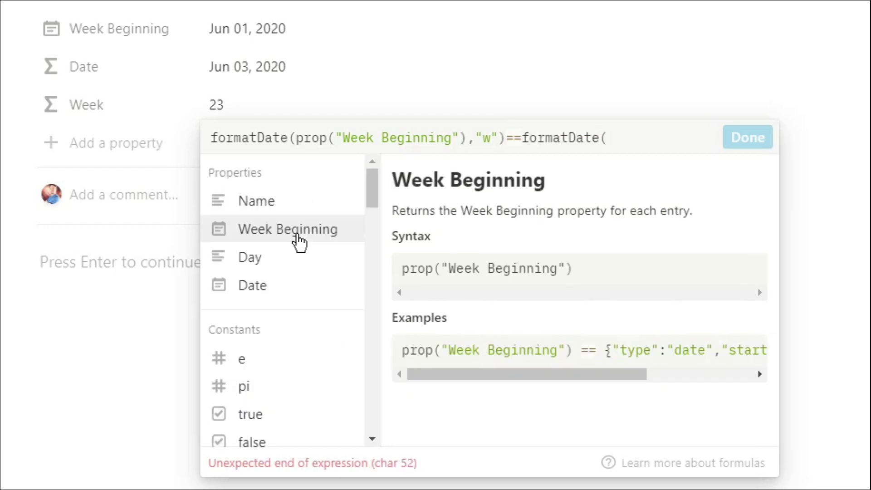
text(now(),"w")
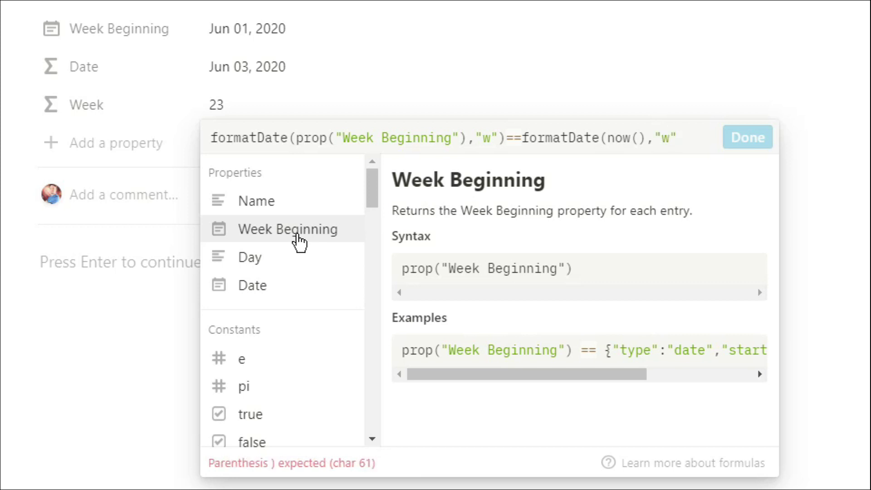
text()))
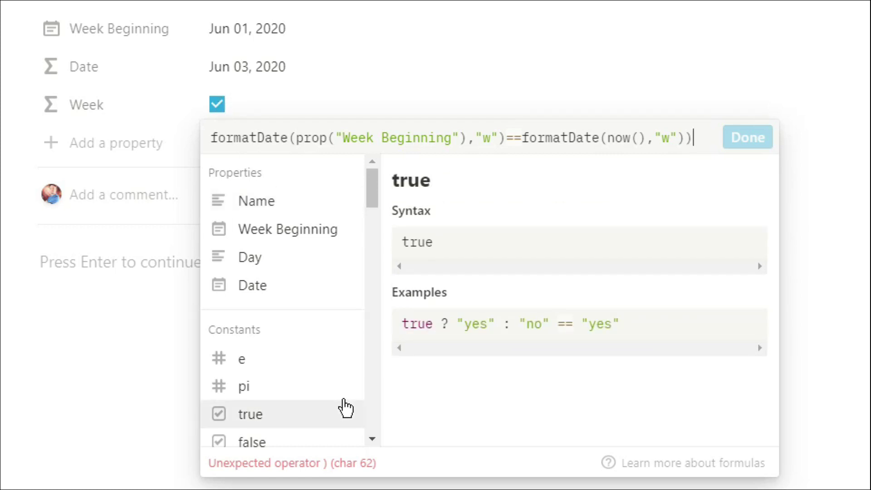
text(?"This)
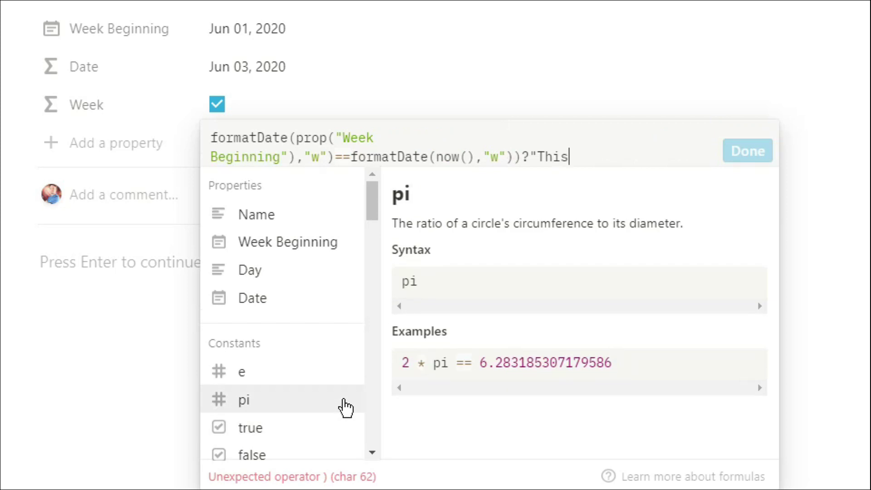
text( Week":"F)
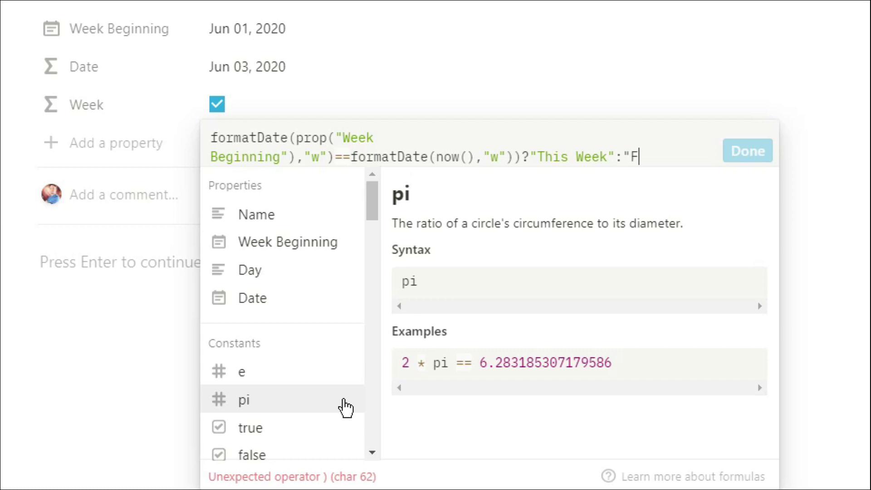
text(ar Away")
click(515, 154)
key(BackSpace)
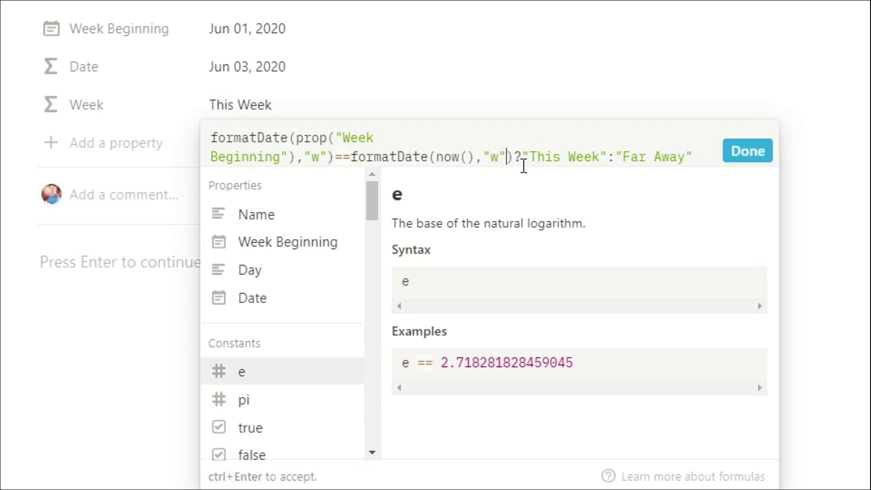
click(743, 155)
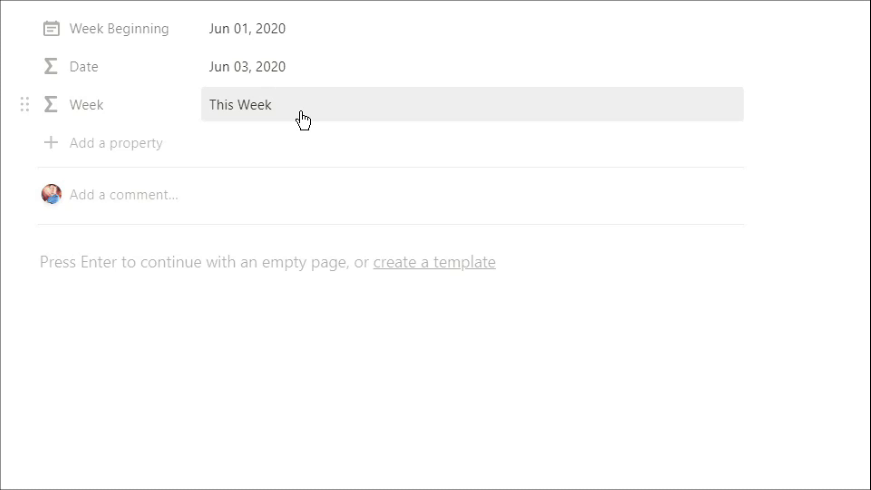
Close the card, filter the This Week board to Week contains 'This Week', and move Card 3 to June 1
click(39, 41)
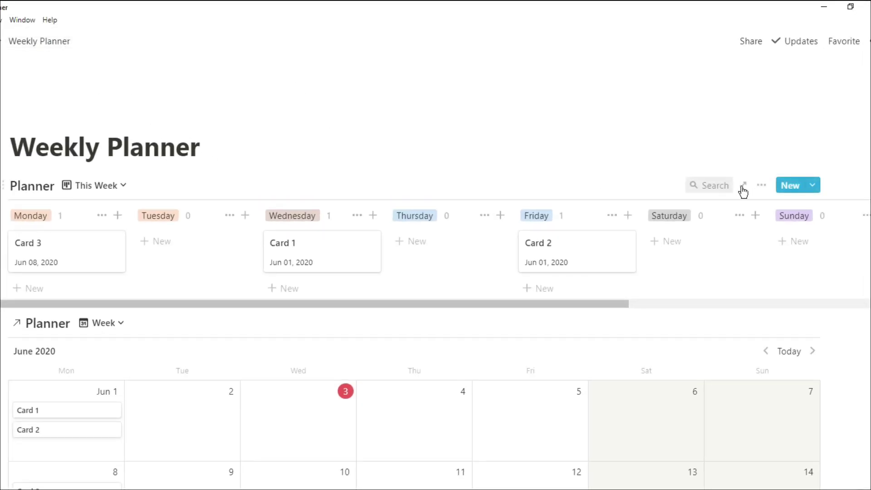
click(758, 187)
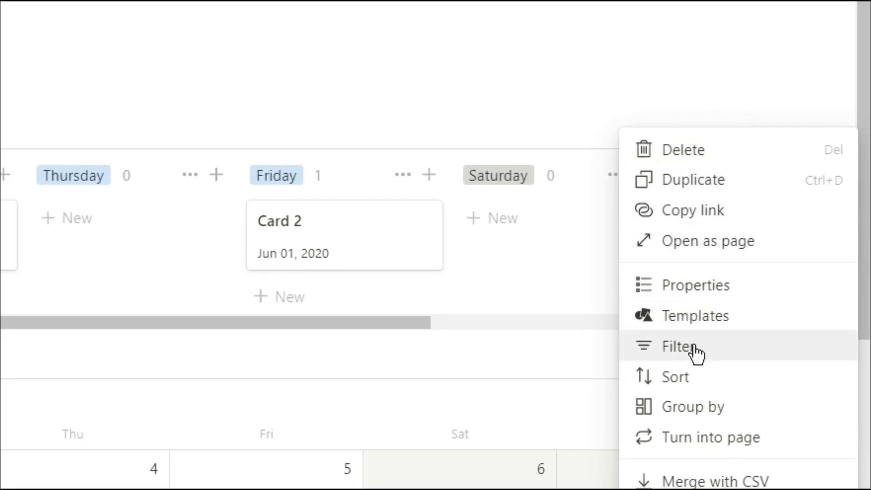
click(680, 346)
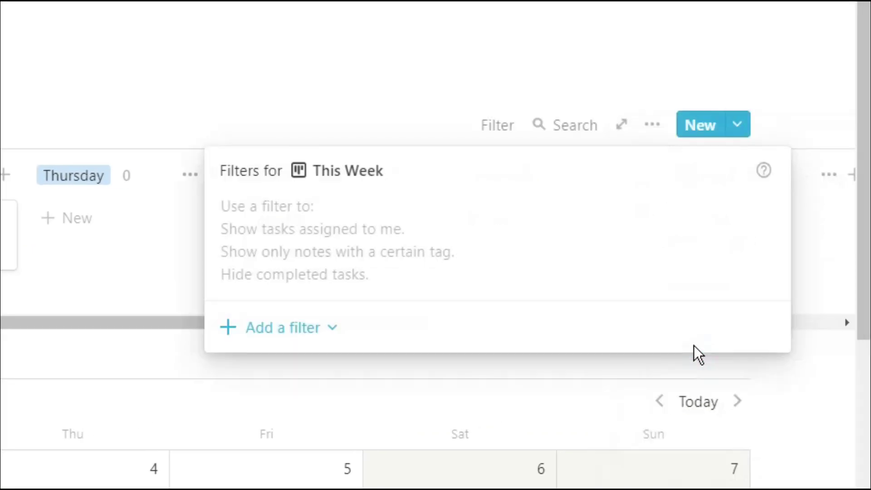
click(420, 325)
click(308, 366)
click(371, 226)
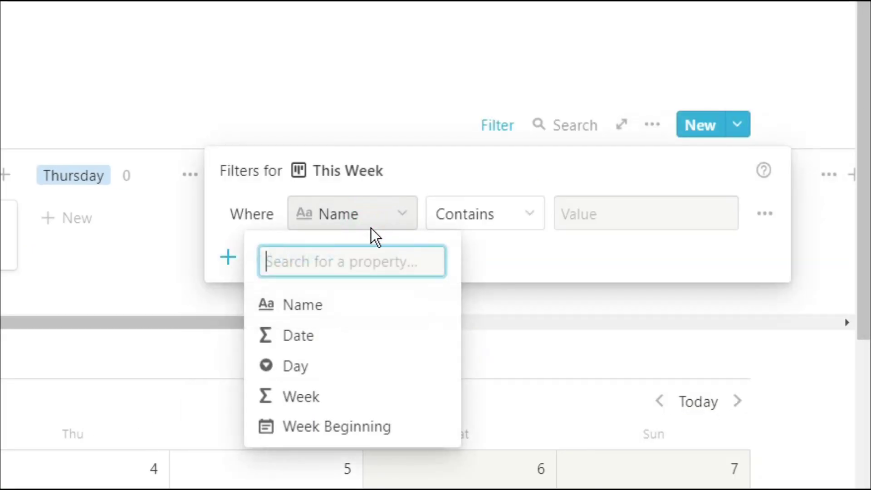
click(361, 402)
click(595, 207)
text(This Week)
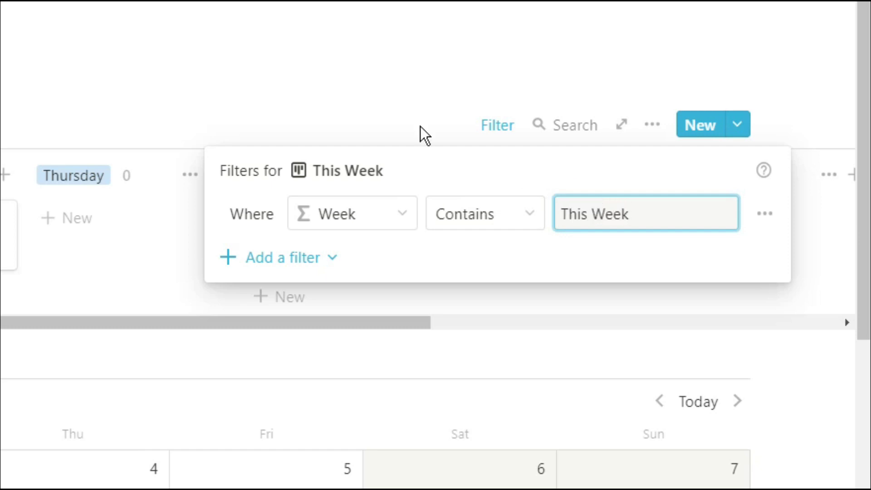
click(381, 96)
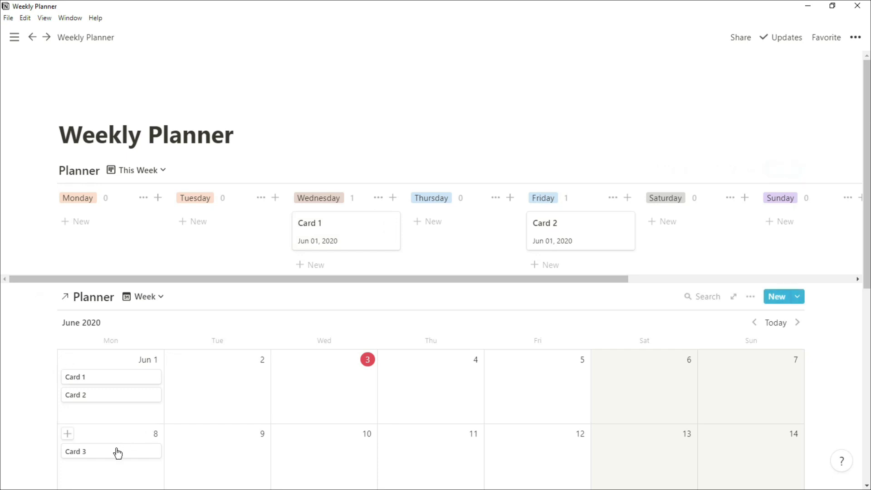
mouse_move(113, 455)
mouse_down()
mouse_move(117, 411)
mouse_move(120, 450)
mouse_up()
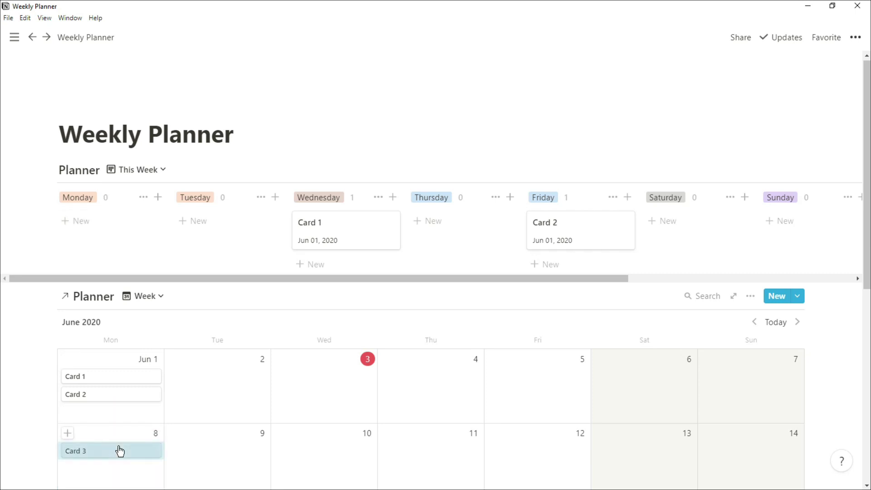
Switch to the Next Week board and add the filter Week contains 'Far Away'
click(162, 172)
click(164, 235)
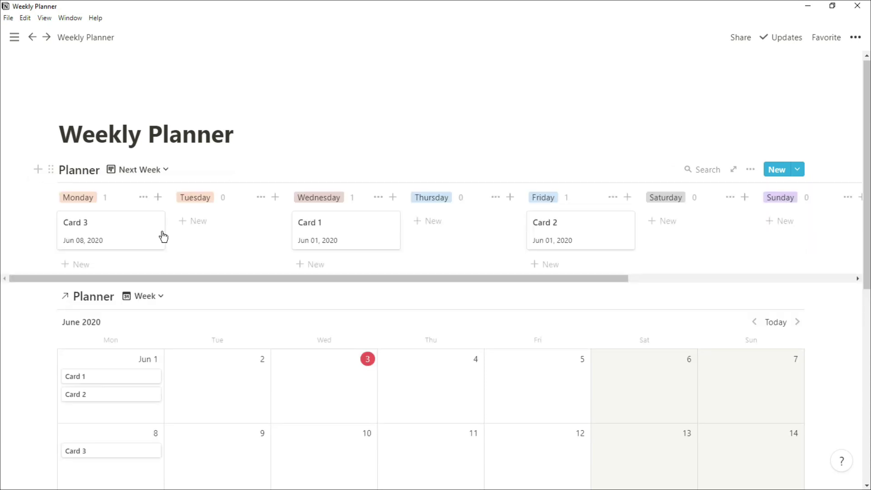
click(750, 171)
click(773, 295)
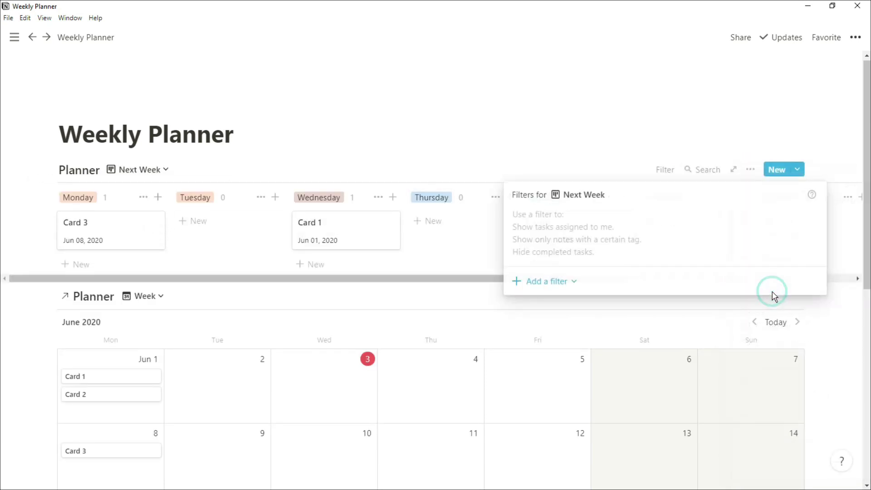
click(556, 282)
click(561, 306)
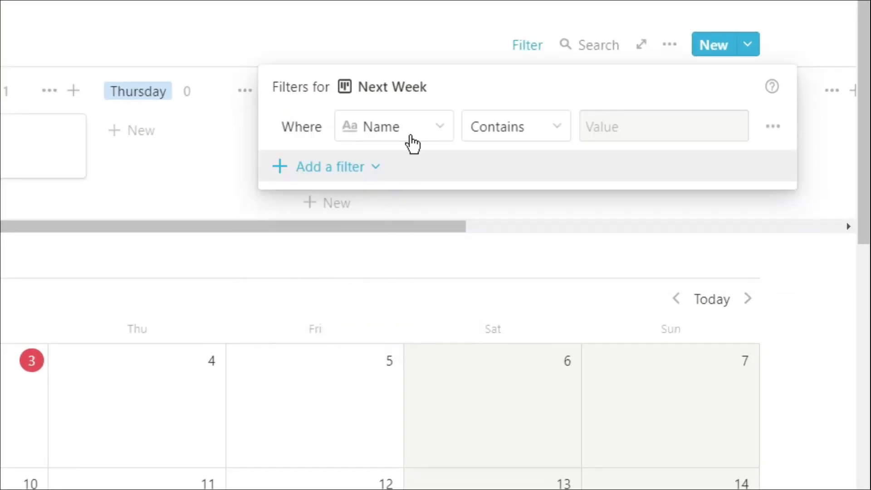
click(411, 136)
click(370, 295)
click(648, 120)
text(Far Away)
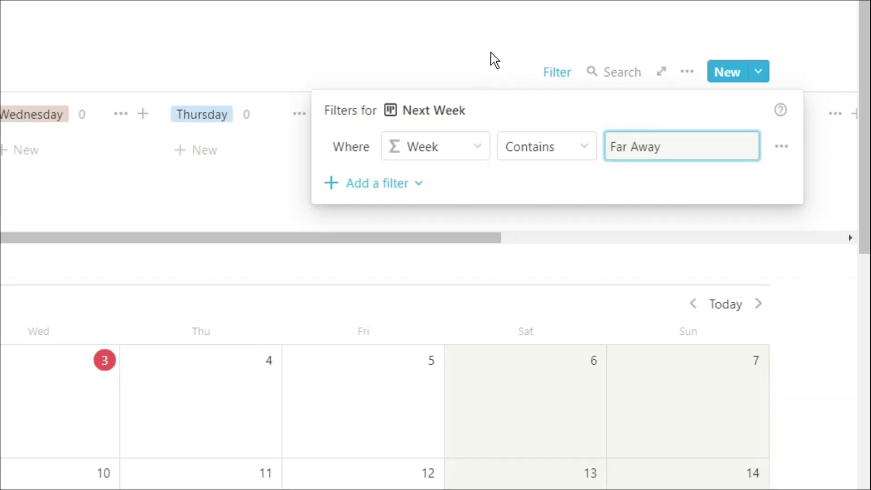
click(456, 25)
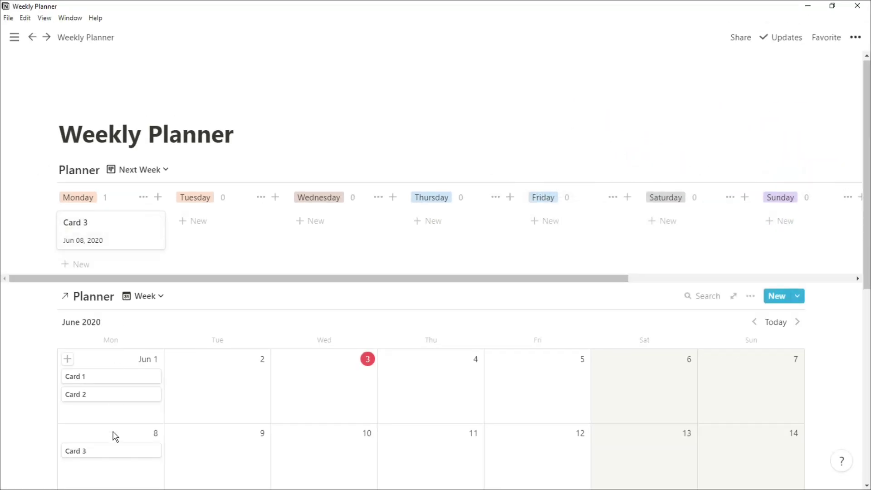
Move Card 3 to Tuesday, then in the Agenda calendar move it to Thursday, June 11
drag(116, 235, 223, 231)
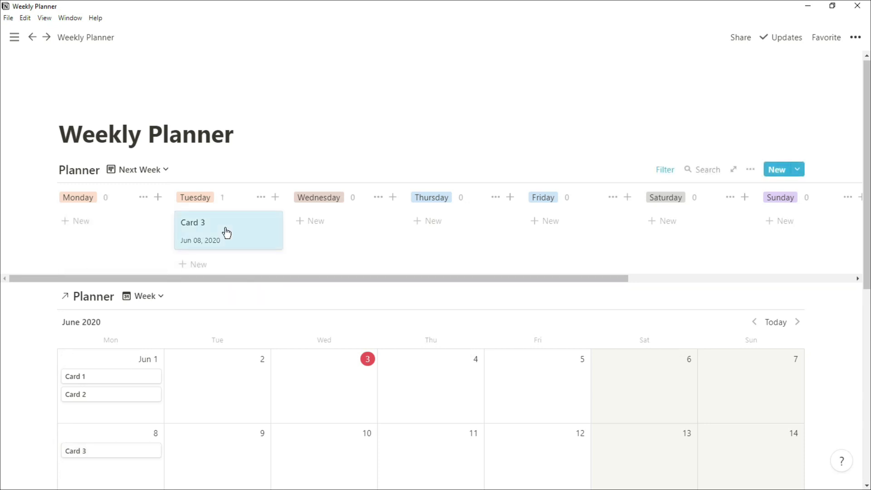
click(161, 302)
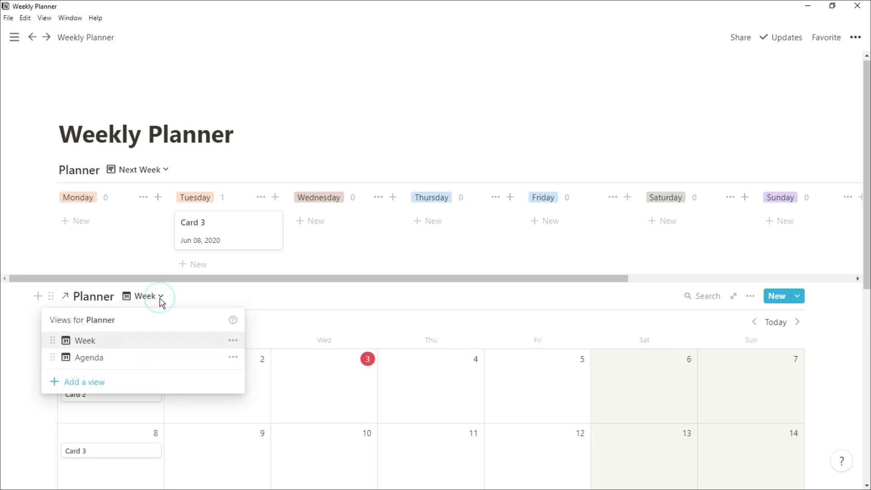
click(160, 359)
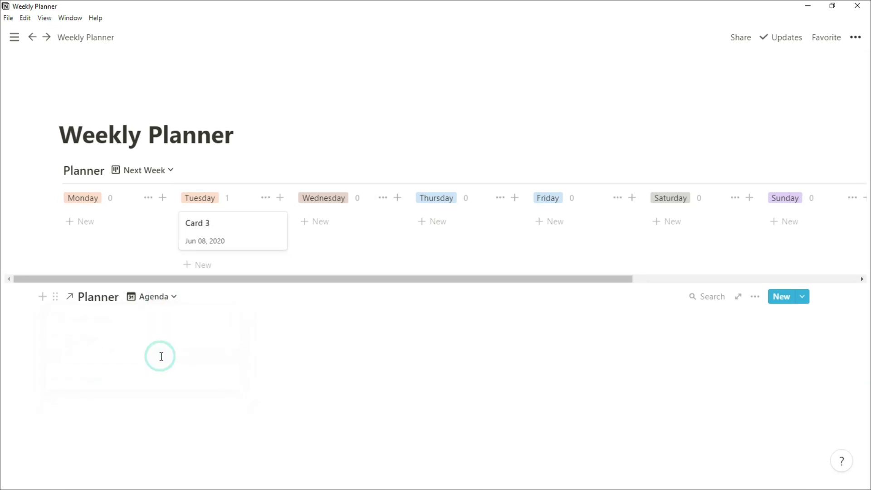
drag(217, 236, 554, 225)
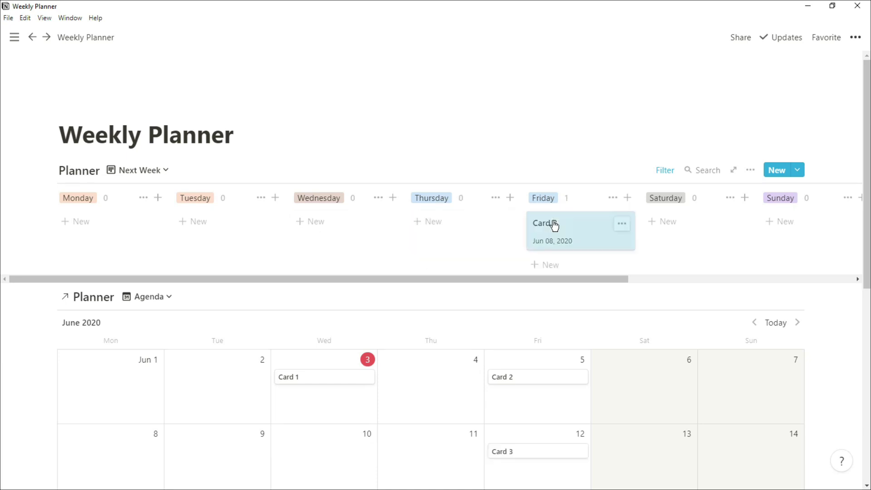
On the This Week board, move Card 1 to Tuesday and Card 2 to Thursday
click(166, 170)
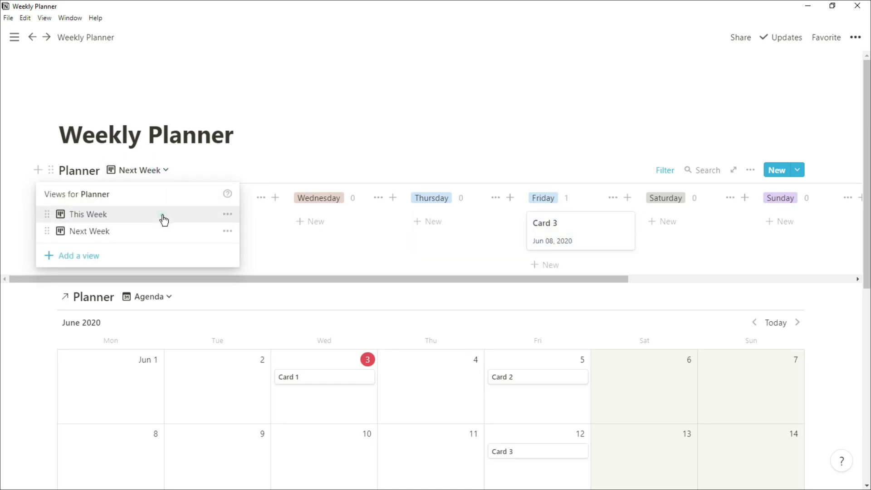
click(164, 220)
drag(358, 240, 236, 241)
drag(553, 241, 431, 239)
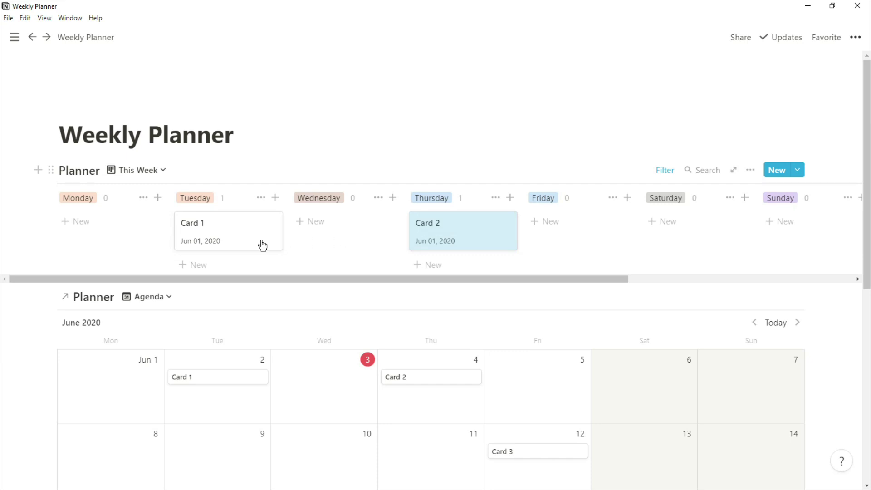
click(243, 233)
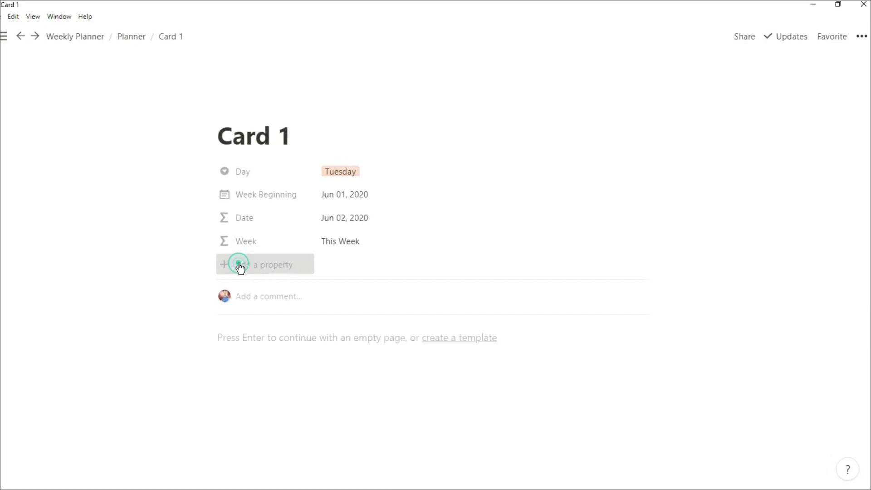
Add a Formula property to Card 1: formatDate(Week Beginning,"w")==formatDate(now(),"w")+1
click(239, 266)
mouse_move(248, 333)
scroll(310, 405, down, 3)
click(318, 436)
click(318, 315)
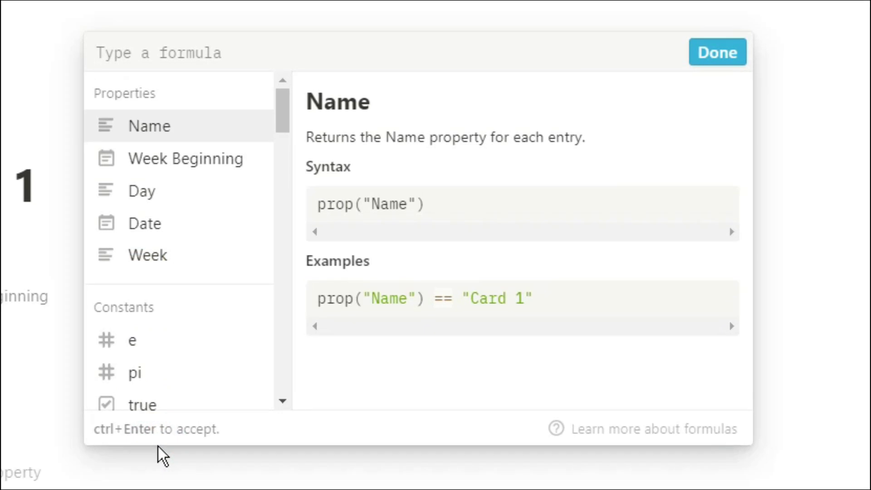
text(formatDate()
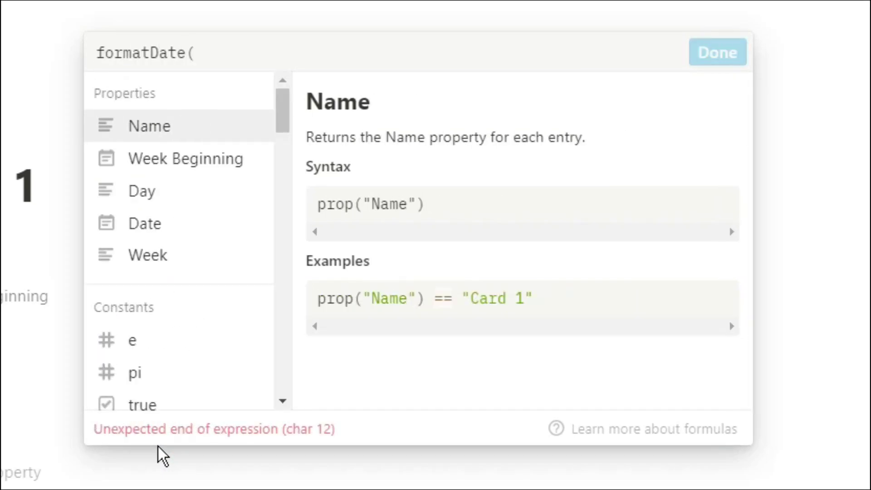
click(179, 166)
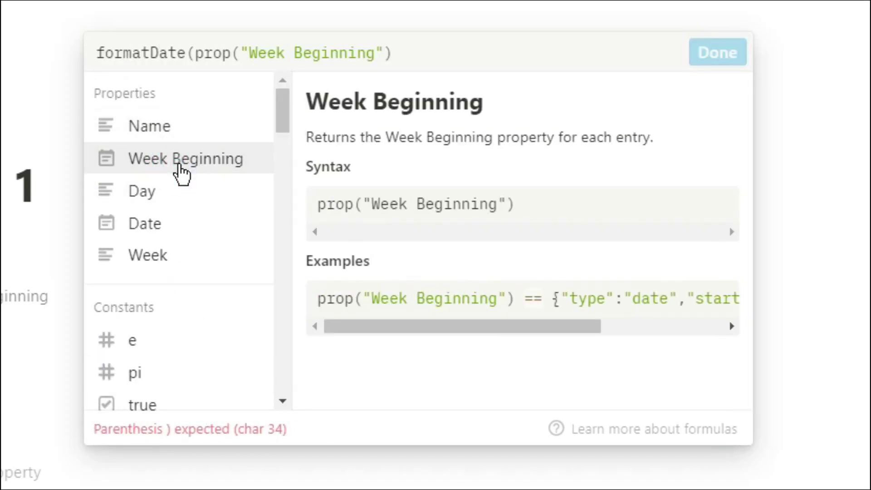
text(,"w")=)
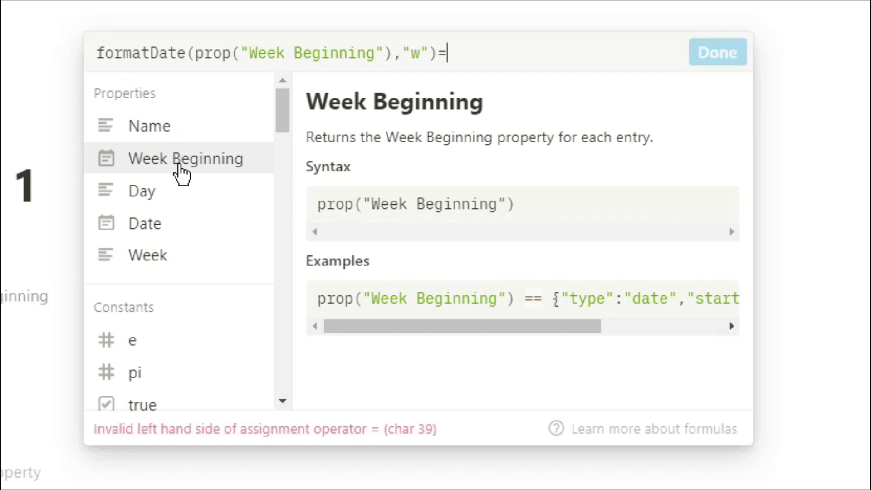
text(=formatDate)
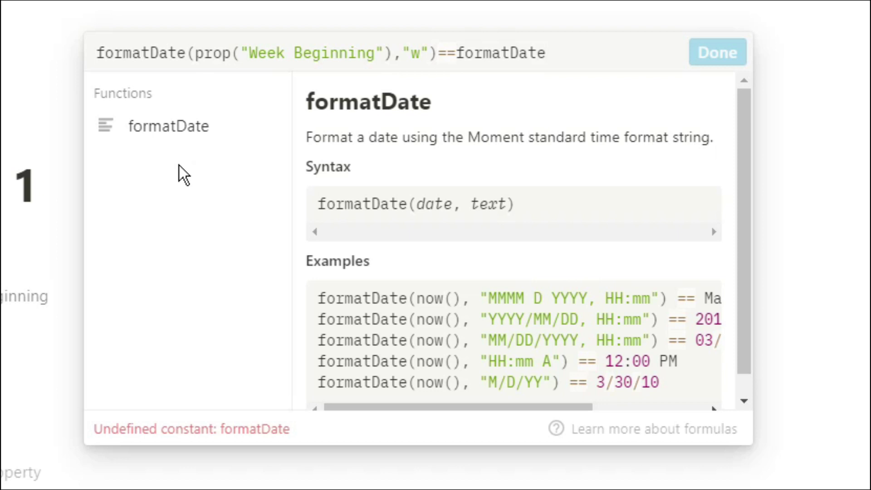
text((now(),"w"))
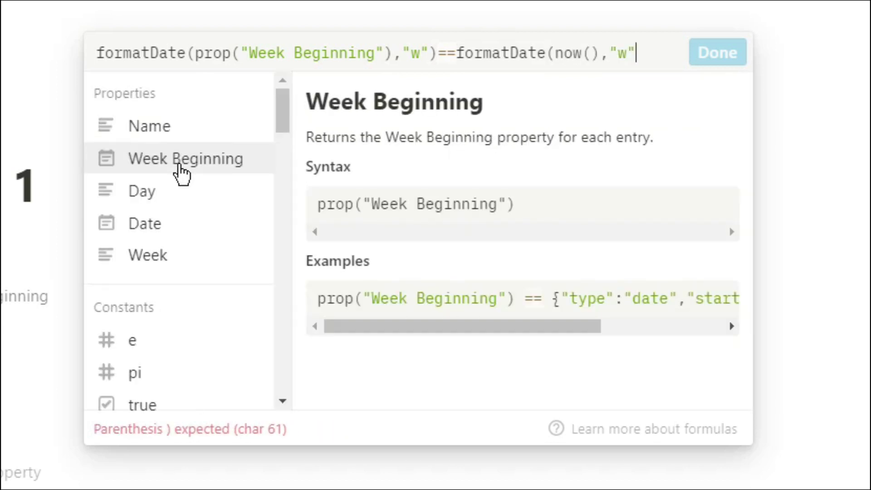
text(+1)
Wrap both formatDate calls in toNumber() and accept the formula
click(101, 54)
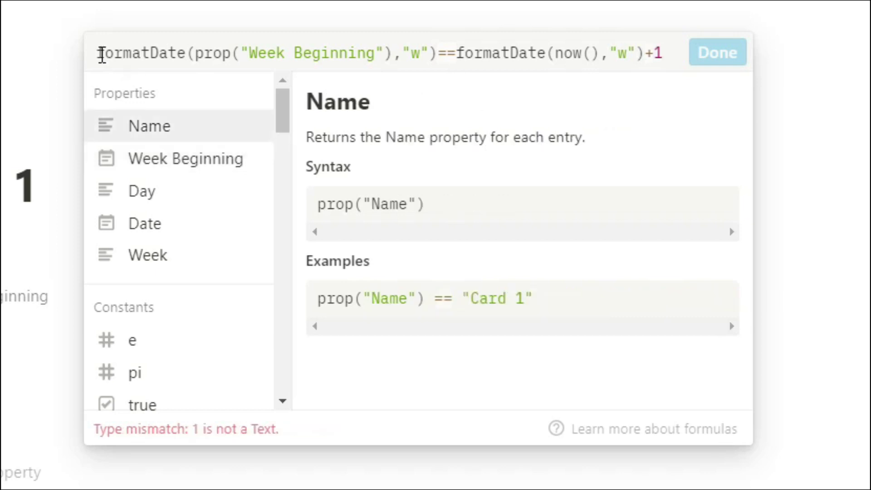
text(toNumber()
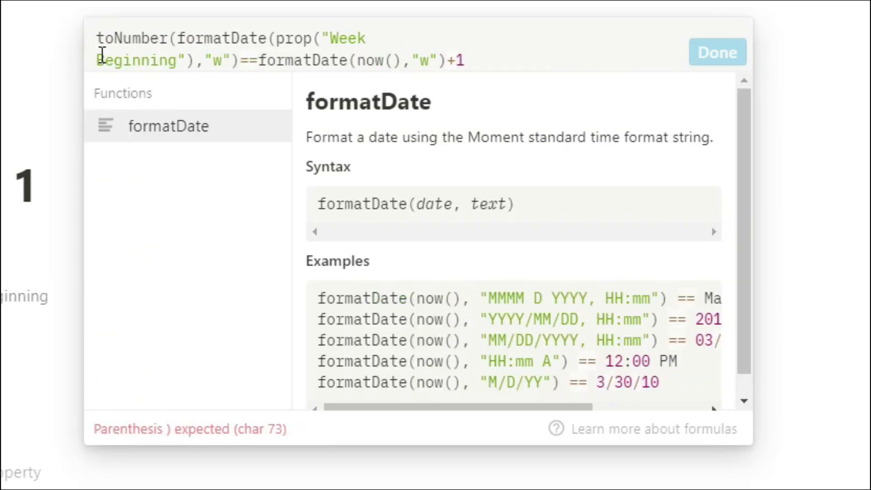
click(239, 63)
text())
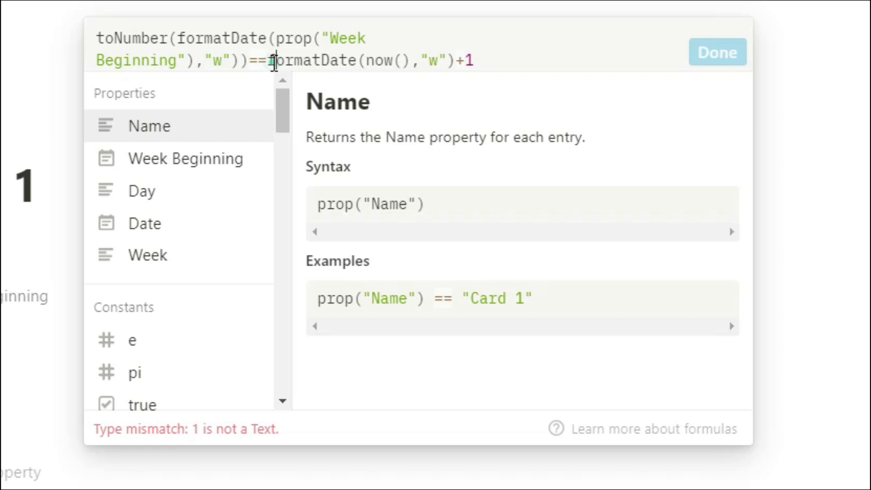
click(271, 62)
text(toNumb)
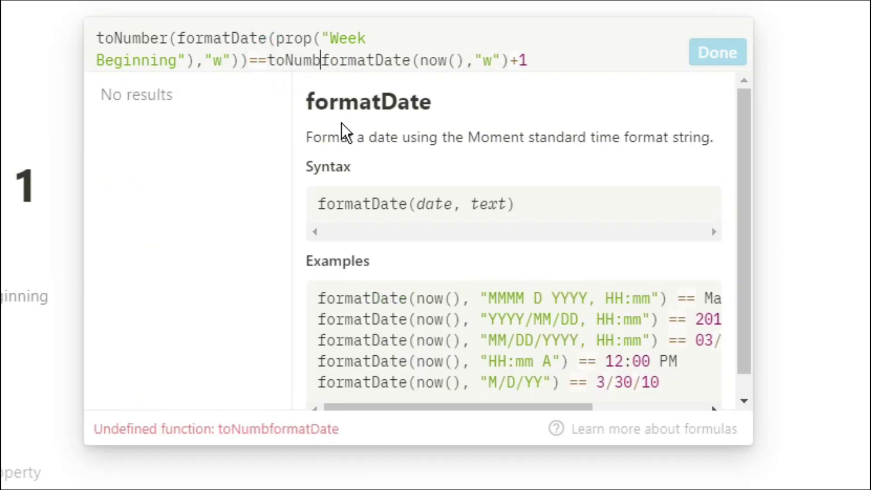
text(er()
click(537, 60)
text())
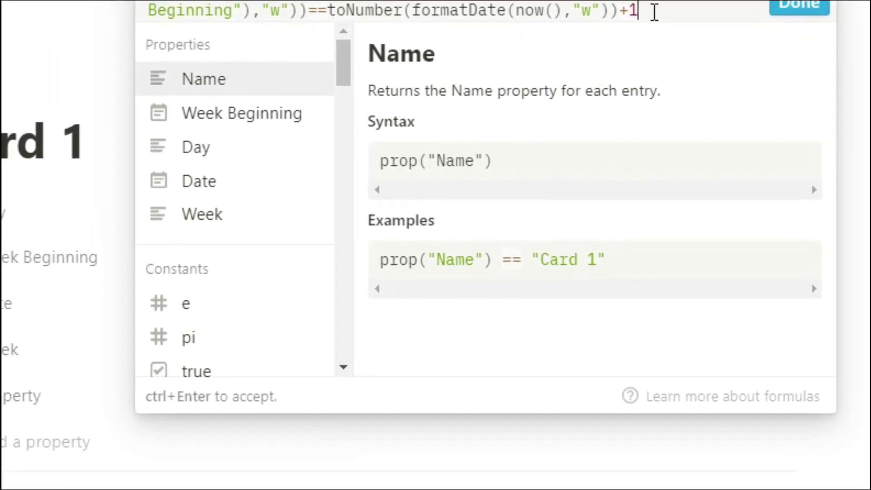
key(ctrl+Return)
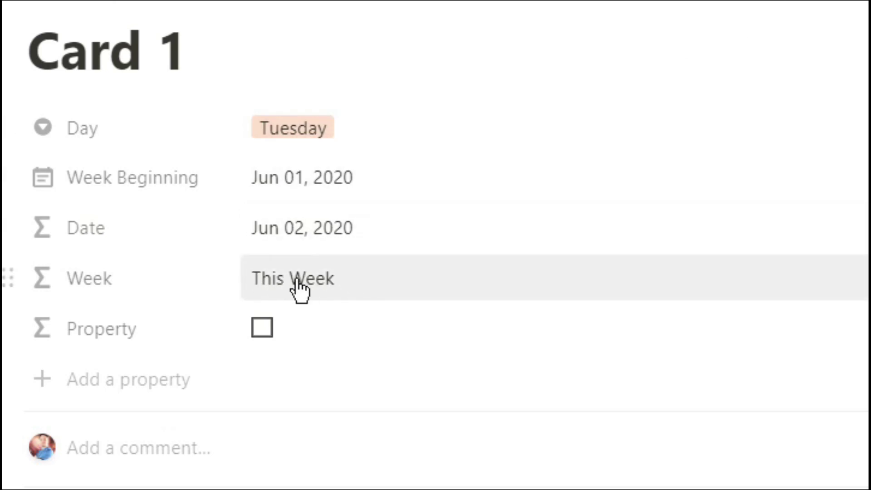
Set Card 1's Week Beginning to Jun 08, 2020
click(339, 180)
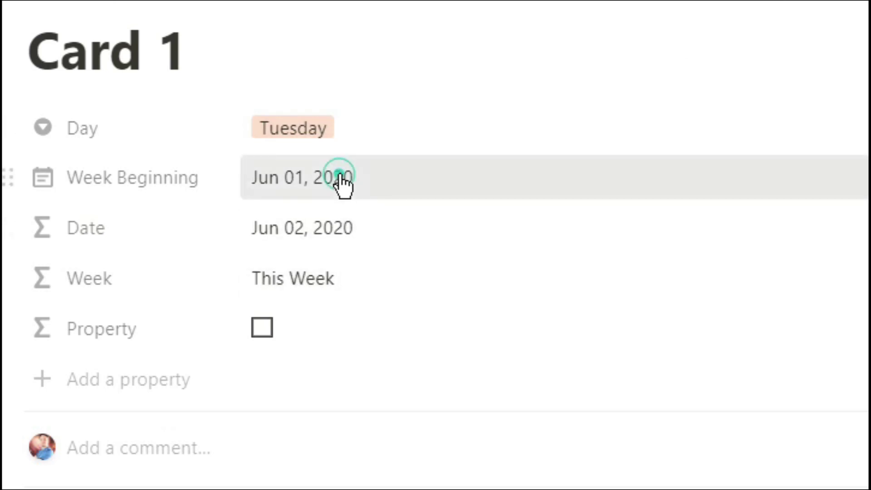
click(278, 326)
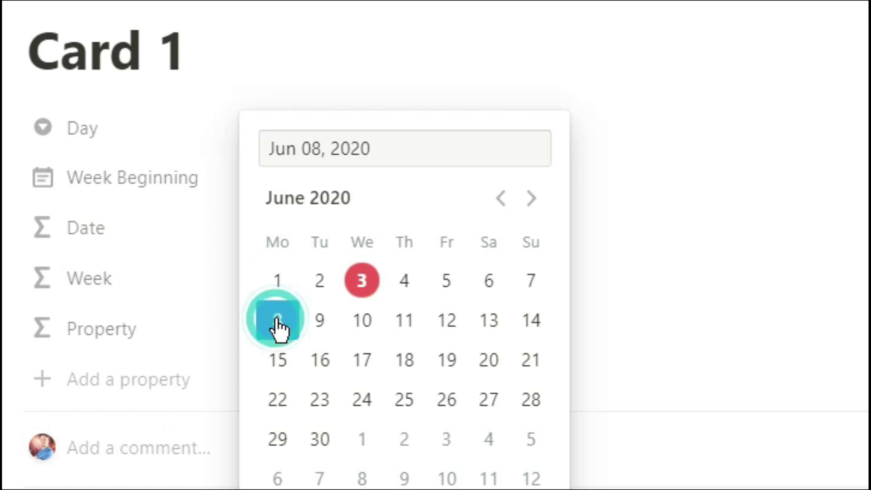
click(607, 245)
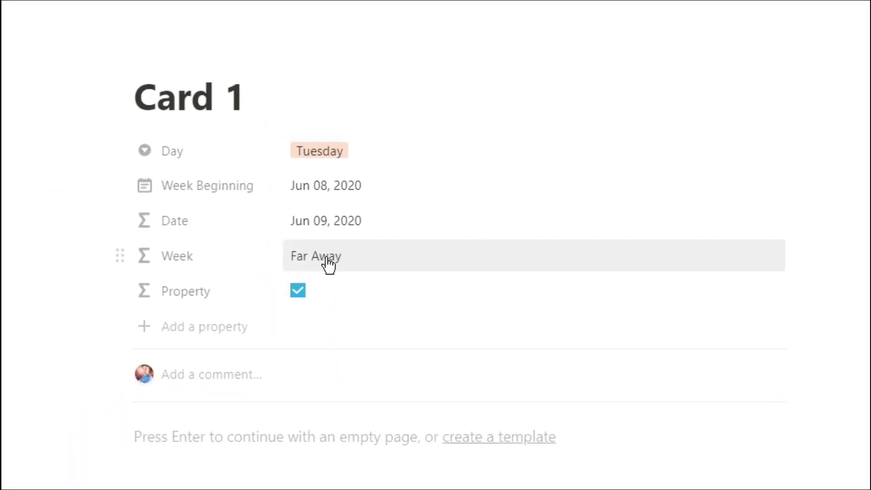
Append ?"Next Week":"Far Away" to the Property formula and copy the whole formula
click(354, 275)
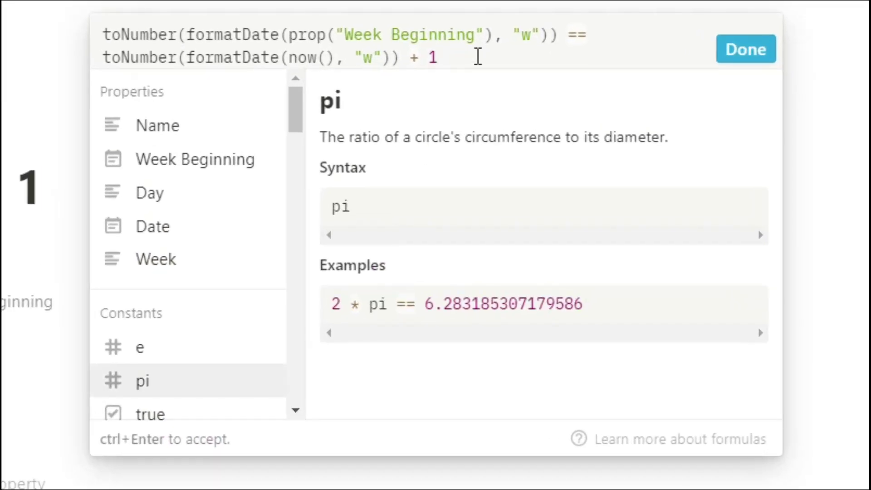
text(?")
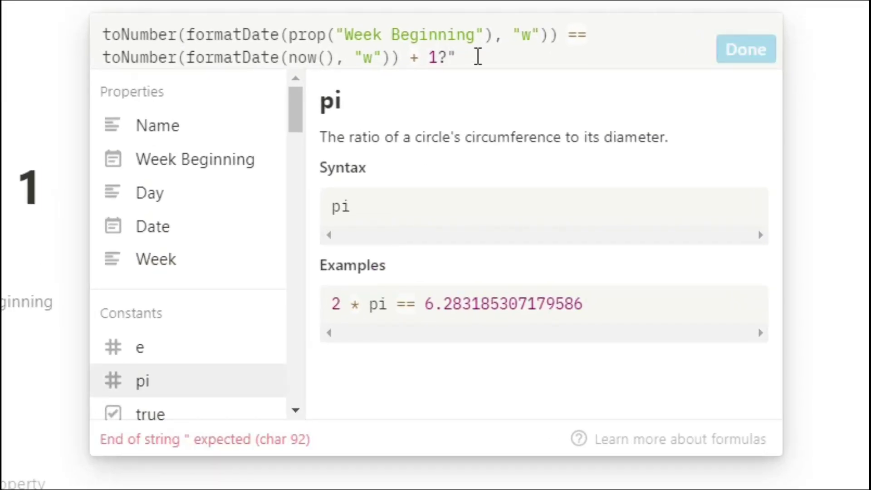
text(Next Week")
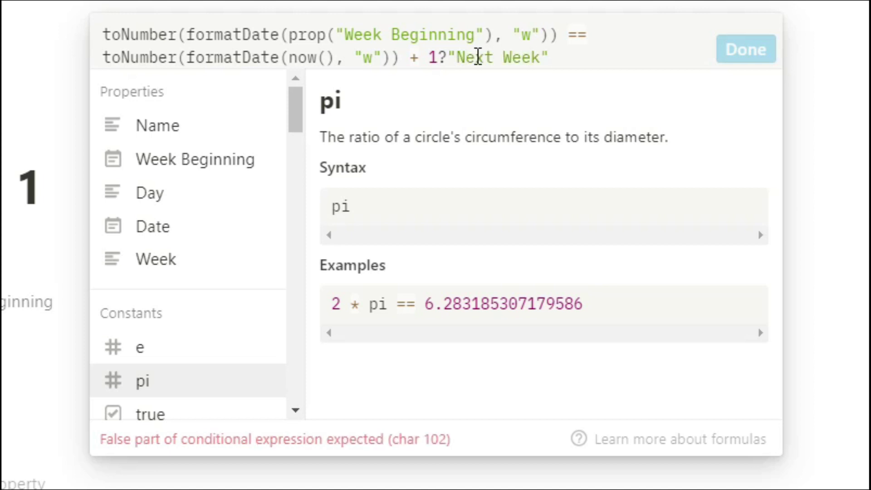
text(:"Far Away)
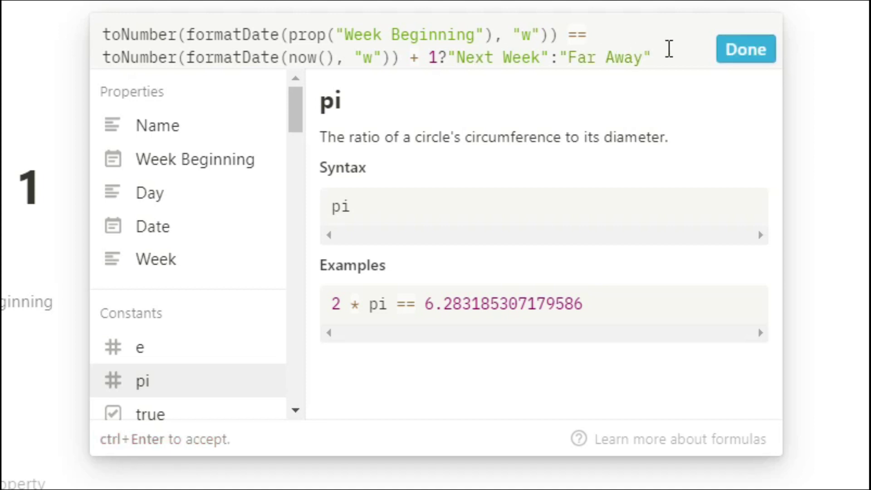
drag(665, 58, 104, 37)
key(ctrl+c)
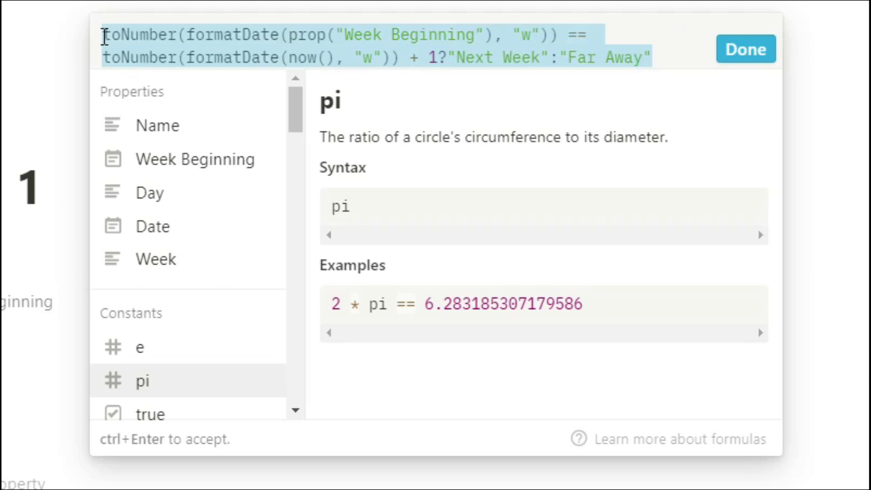
key(Escape)
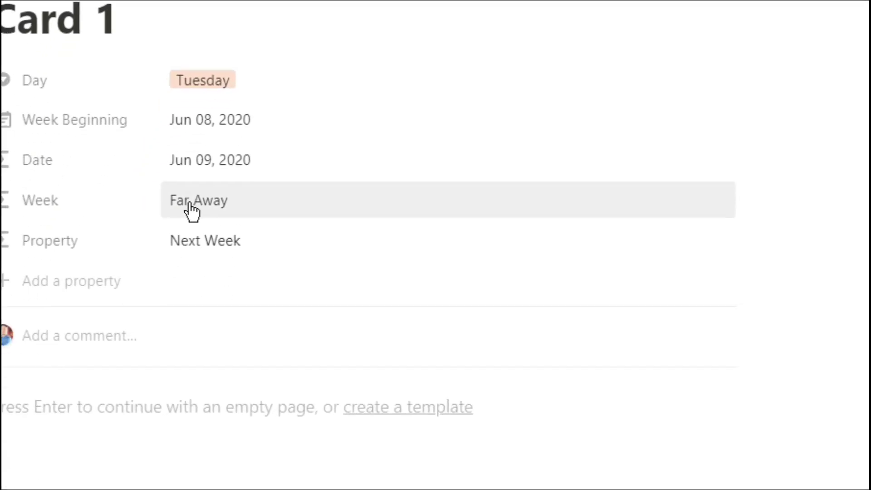
Replace the Week formula's Far Away result with the pasted next-week check
click(122, 391)
drag(381, 144, 460, 143)
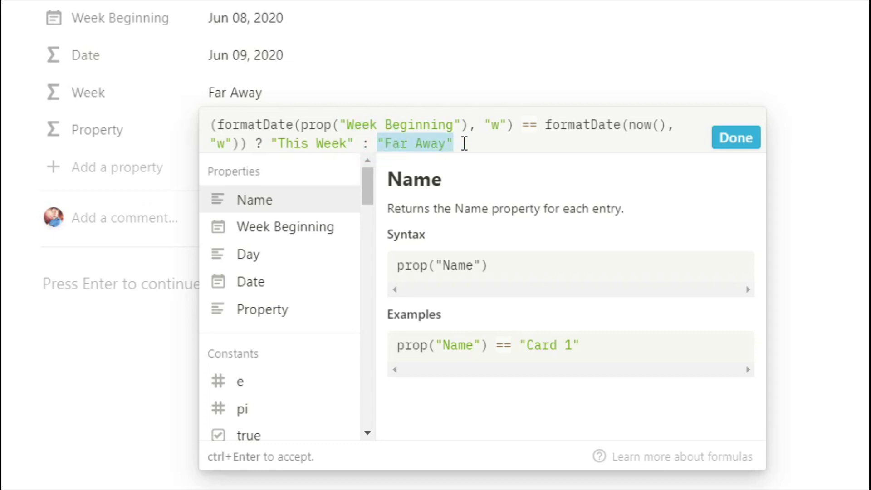
key(ctrl+v)
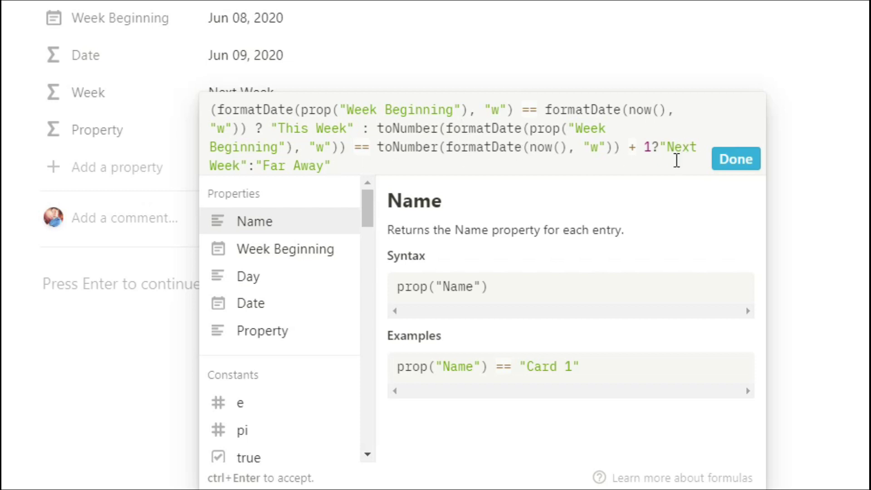
click(751, 166)
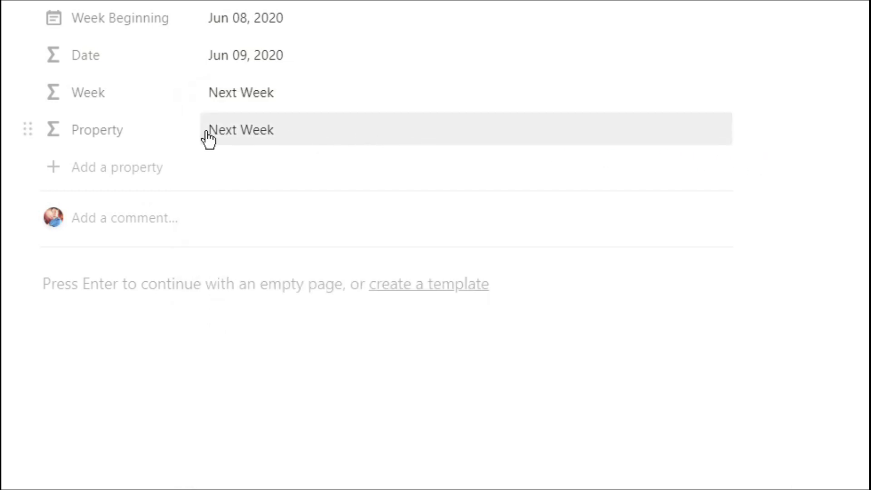
Delete the Property formula field and go back to the Weekly Planner page
click(28, 129)
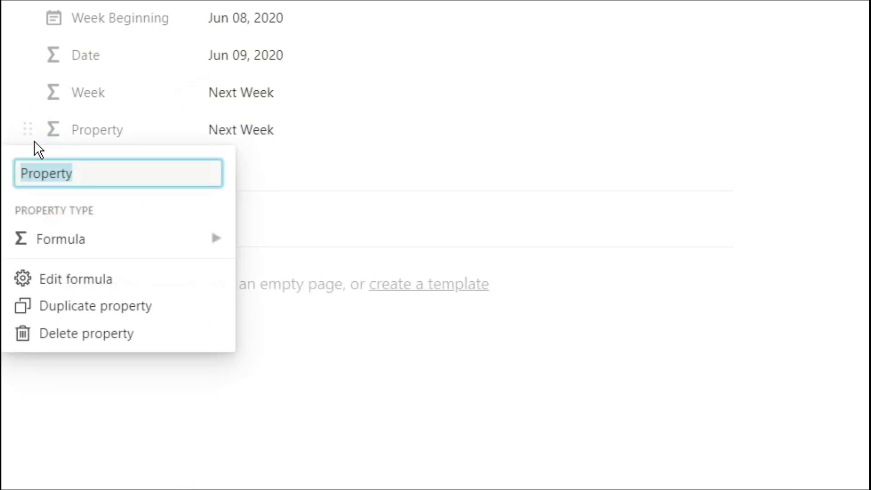
click(74, 333)
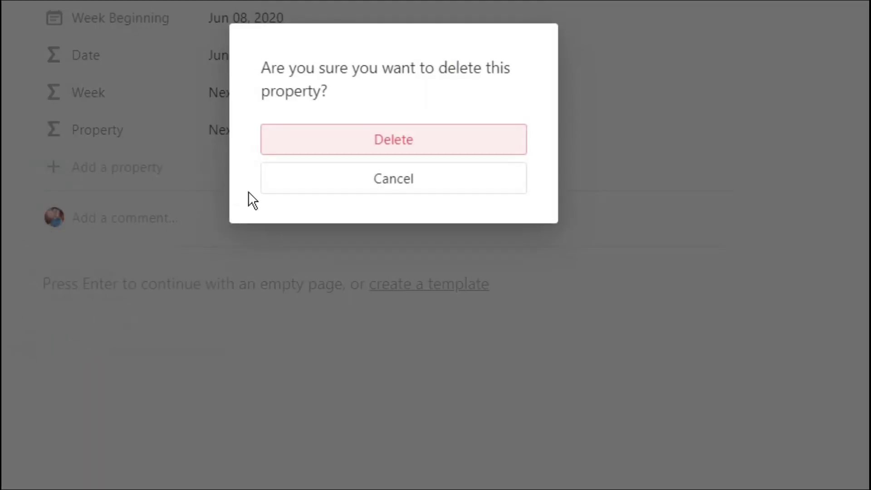
click(331, 146)
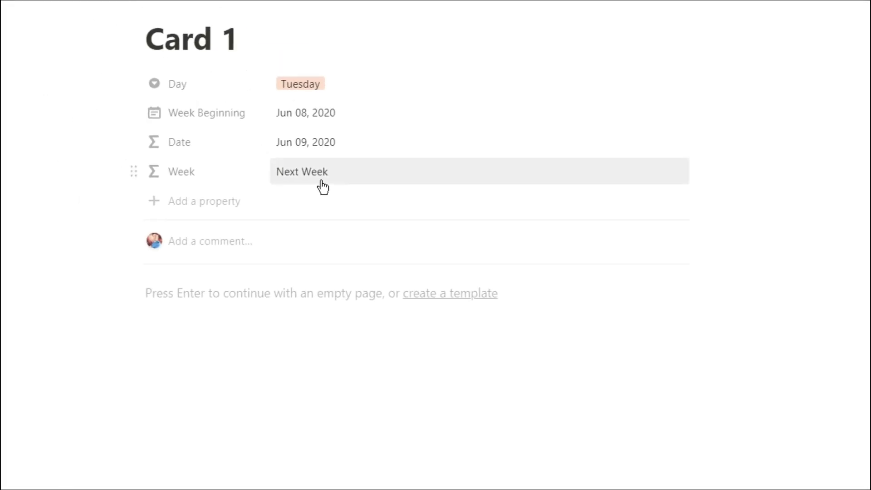
click(102, 40)
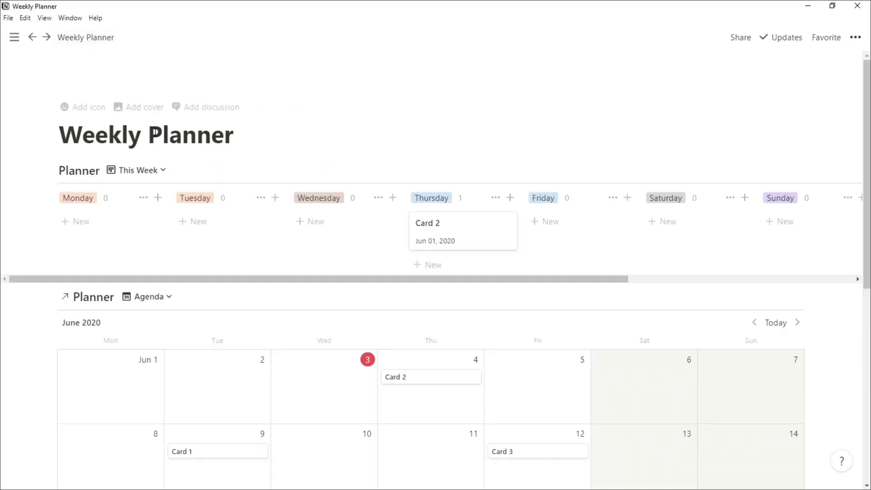
In the Next Week board, change the Week filter value from Far Away to Next Week
click(159, 174)
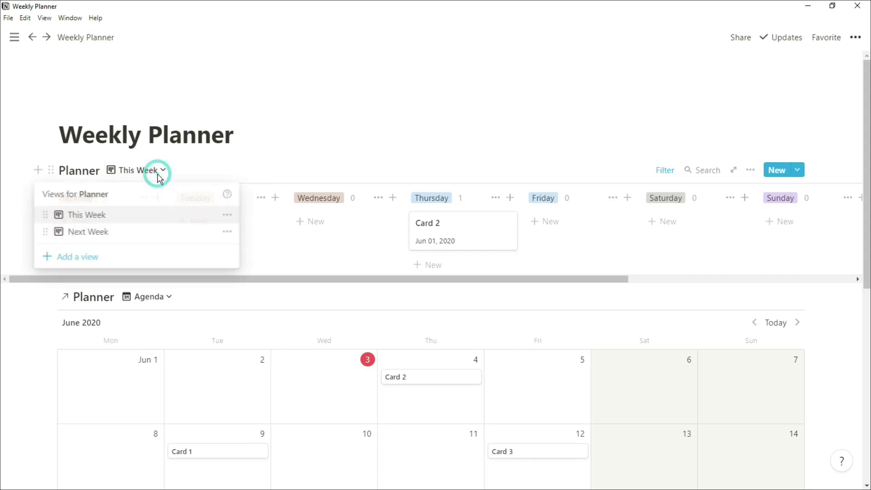
click(146, 236)
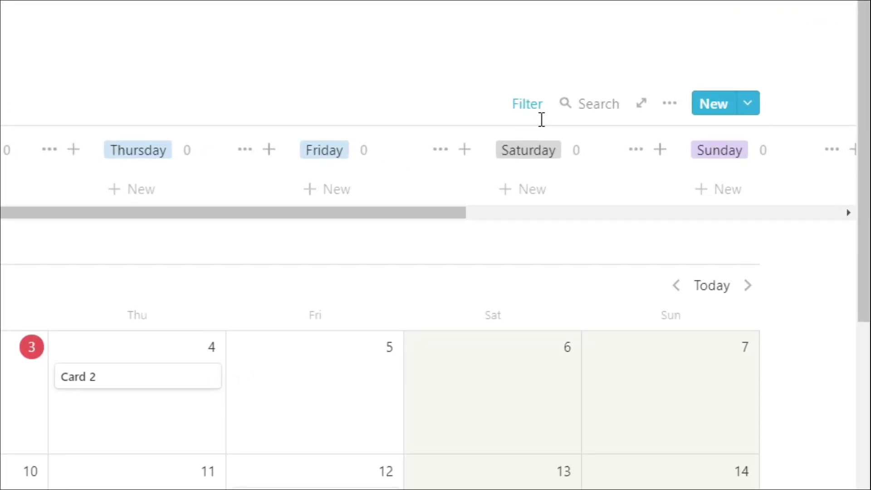
click(534, 111)
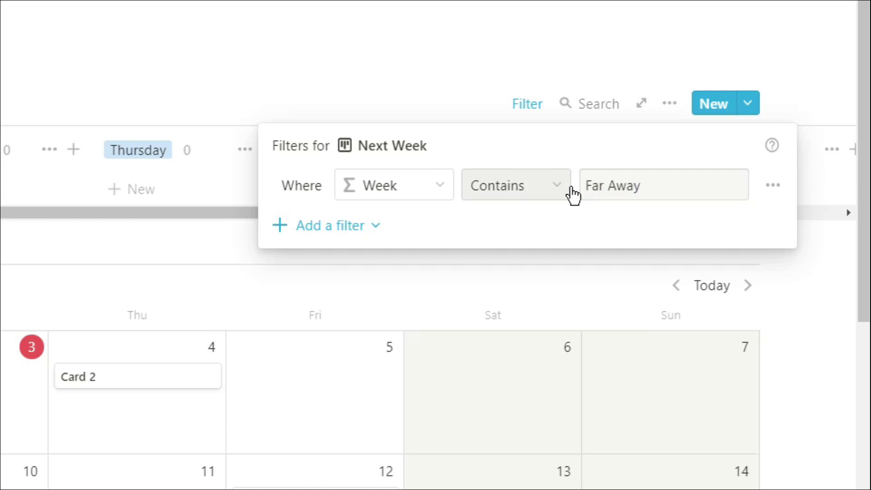
click(605, 187)
drag(658, 186, 589, 187)
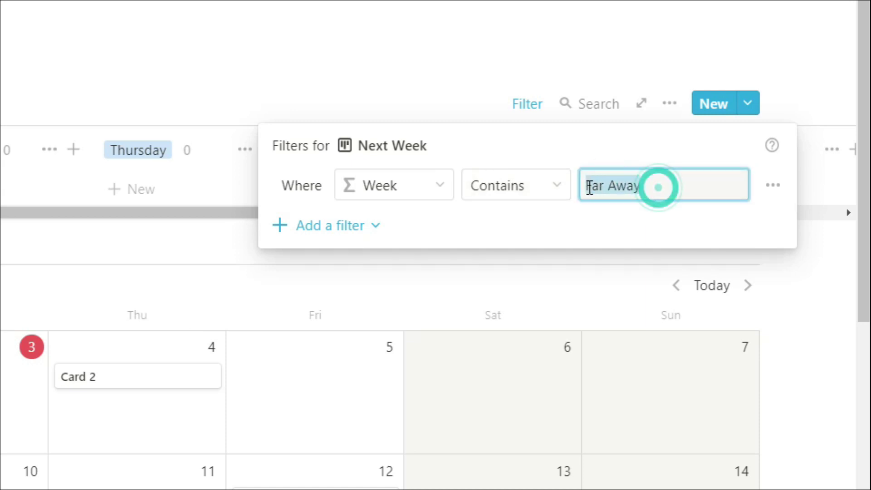
text(Next Week)
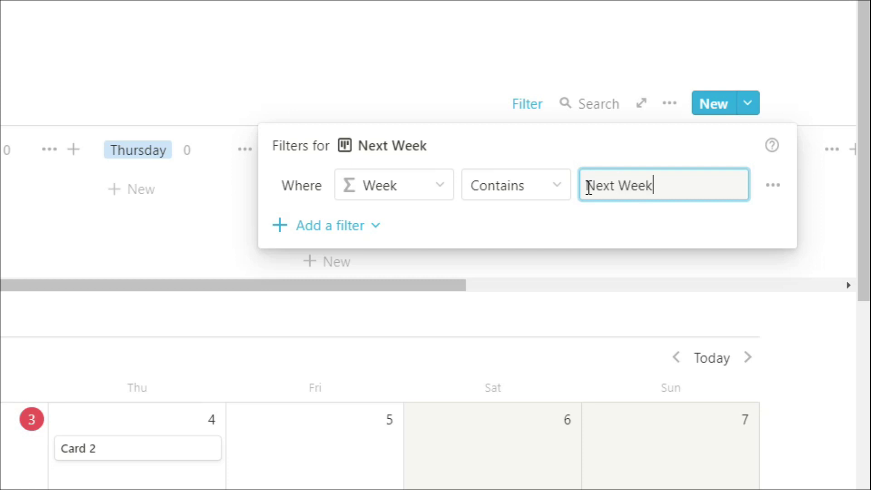
click(288, 85)
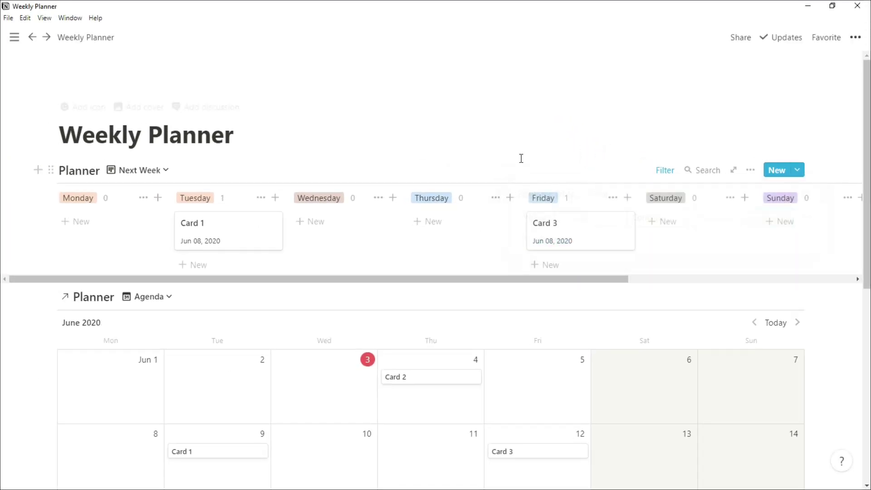
scroll(211, 296, down, 2)
scroll(222, 261, up, 2)
Add a new Board view named Far Away to the Planner
click(166, 167)
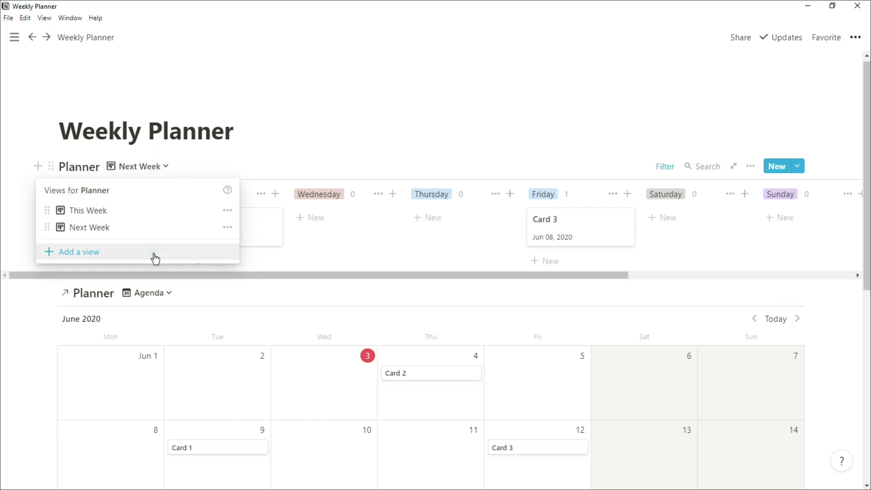
click(171, 252)
text(Far Away)
click(273, 200)
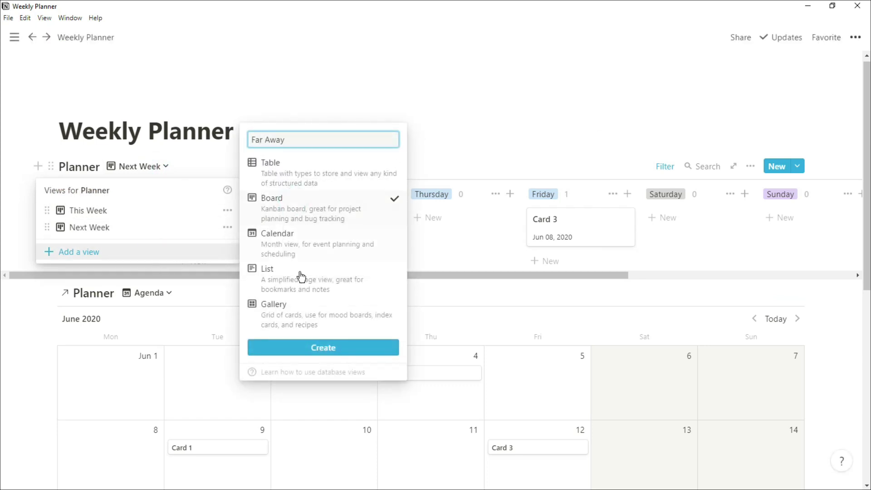
click(315, 349)
Set the Far Away board's card size to Small
click(191, 196)
click(194, 217)
click(752, 166)
click(760, 253)
click(748, 230)
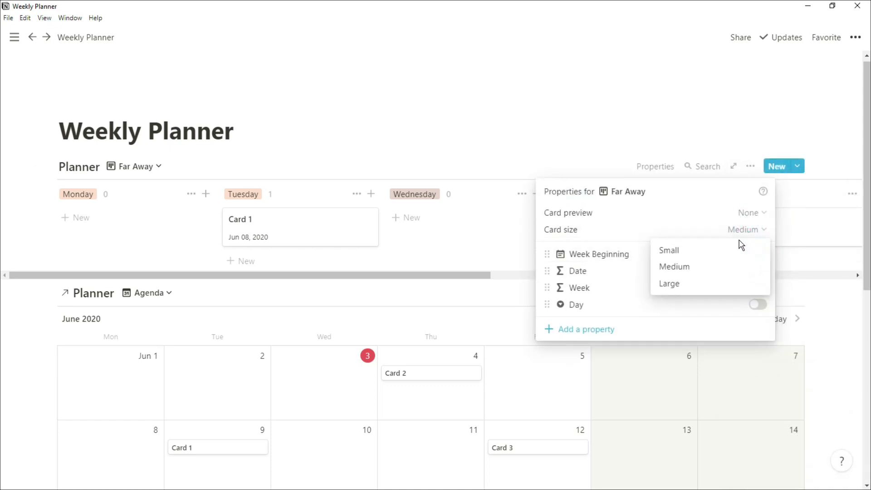
click(726, 249)
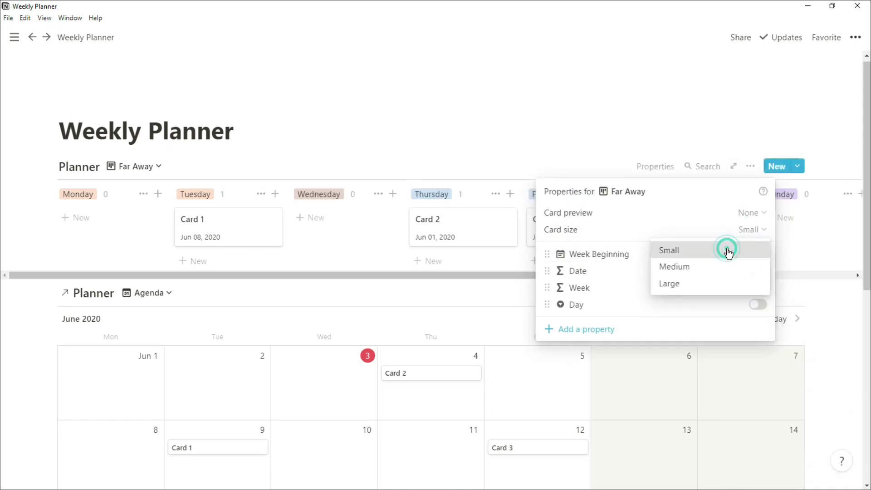
click(594, 142)
Filter the Far Away view to cards where Week contains 'Far away'
click(751, 166)
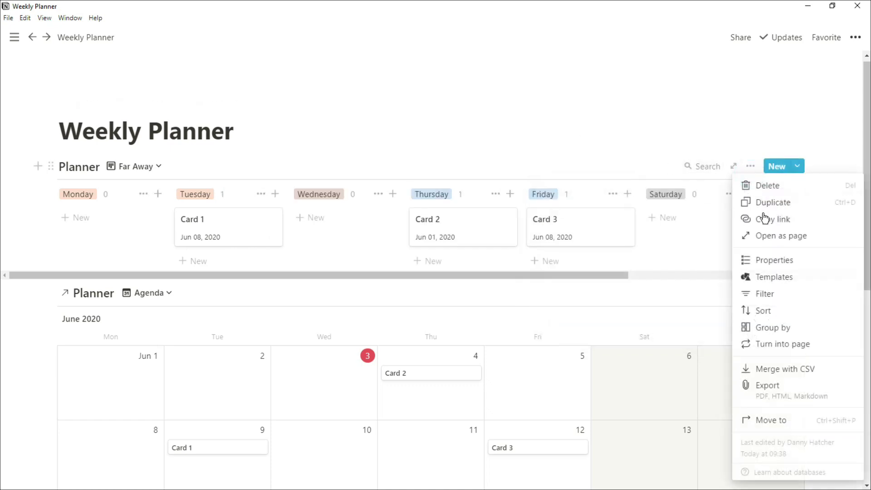
click(764, 294)
click(597, 284)
click(558, 303)
click(585, 214)
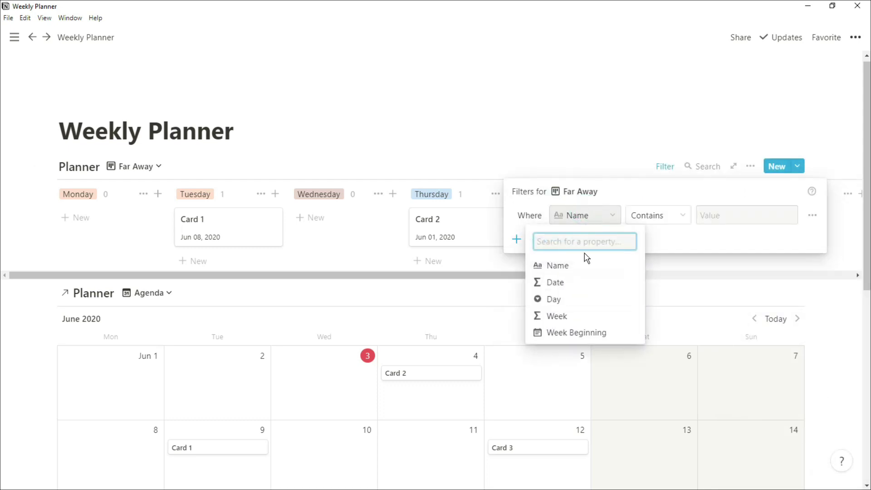
click(576, 315)
click(724, 217)
text(Far away)
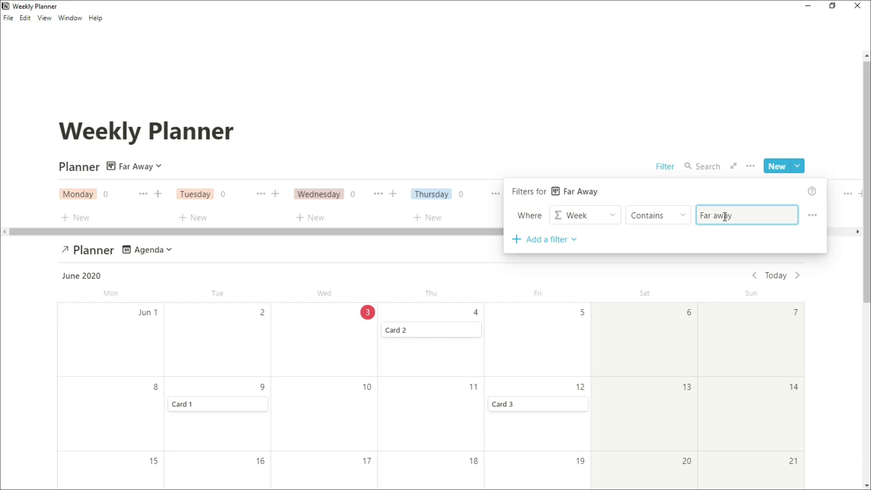
click(619, 153)
Check the Far Away text in Card 2's Week formula and review the view's filter
click(413, 331)
click(175, 205)
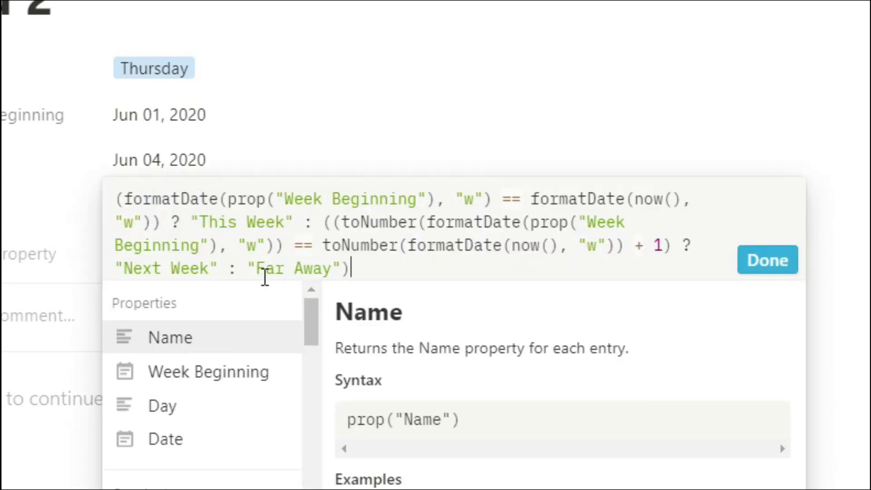
key(Escape)
key(Escape)
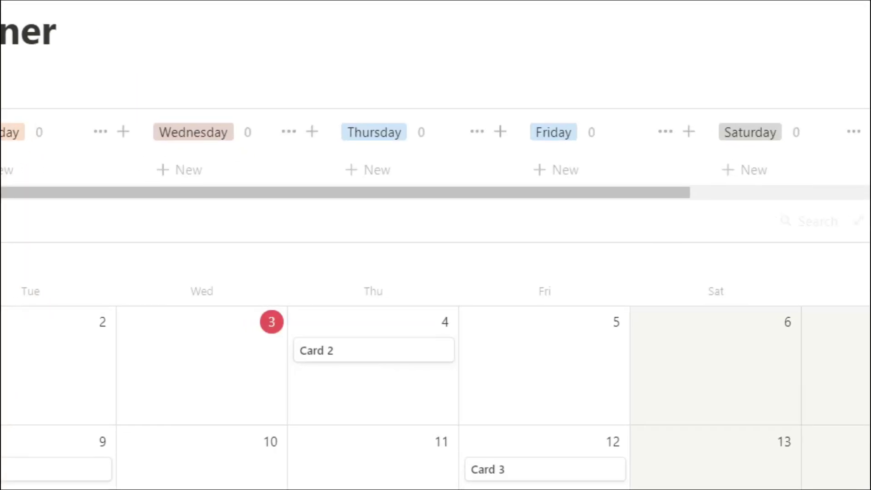
click(717, 117)
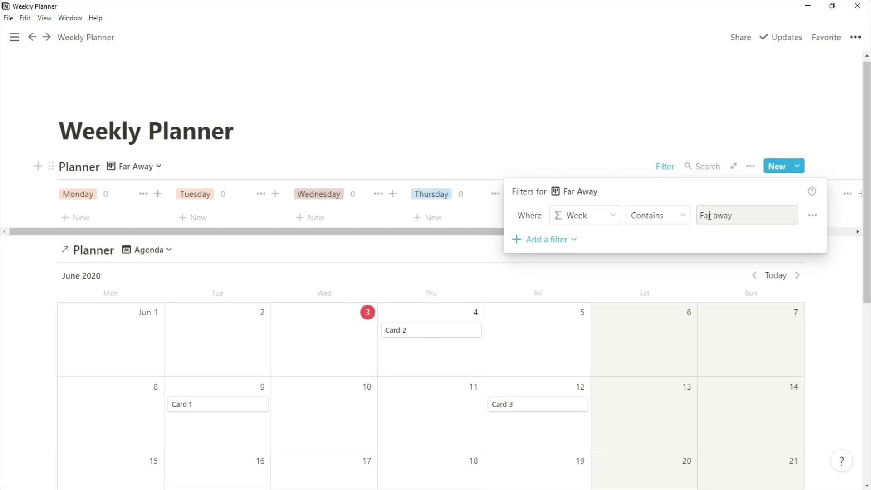
click(576, 162)
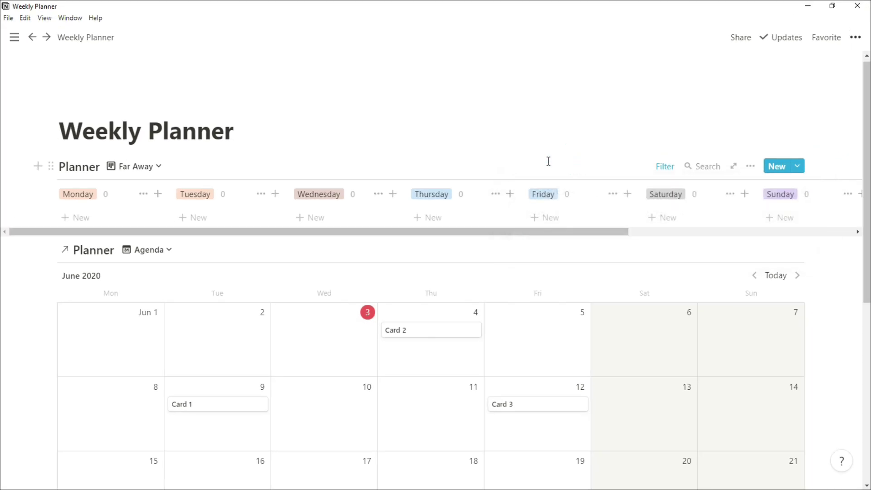
click(168, 250)
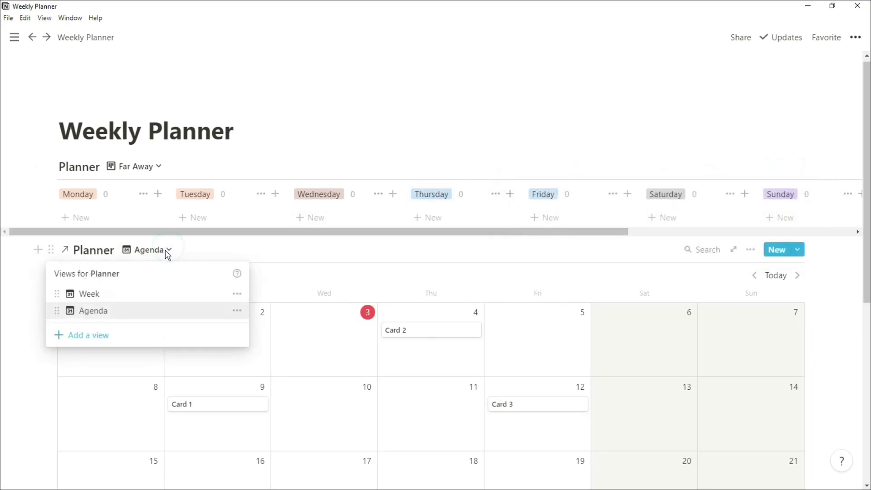
In the linked calendar's Week view, move Card 3 to Jun 15
click(127, 296)
scroll(126, 347, down, 2)
drag(107, 323, 103, 377)
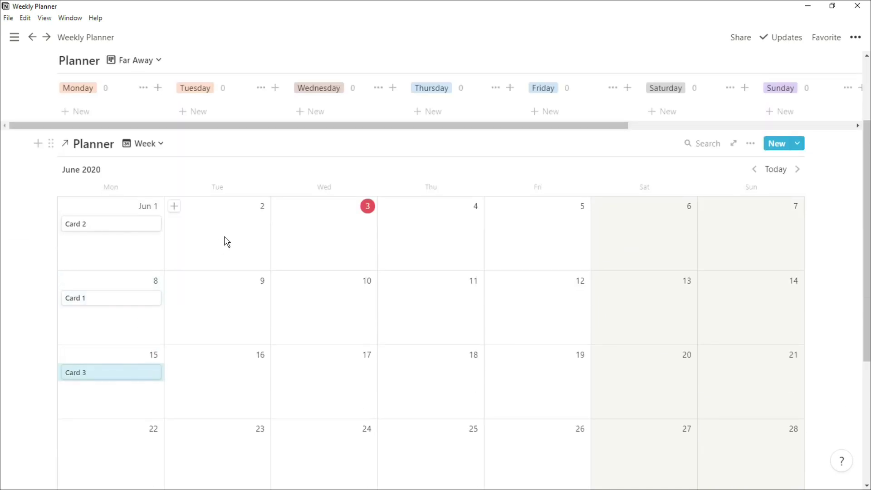
scroll(227, 242, up, 2)
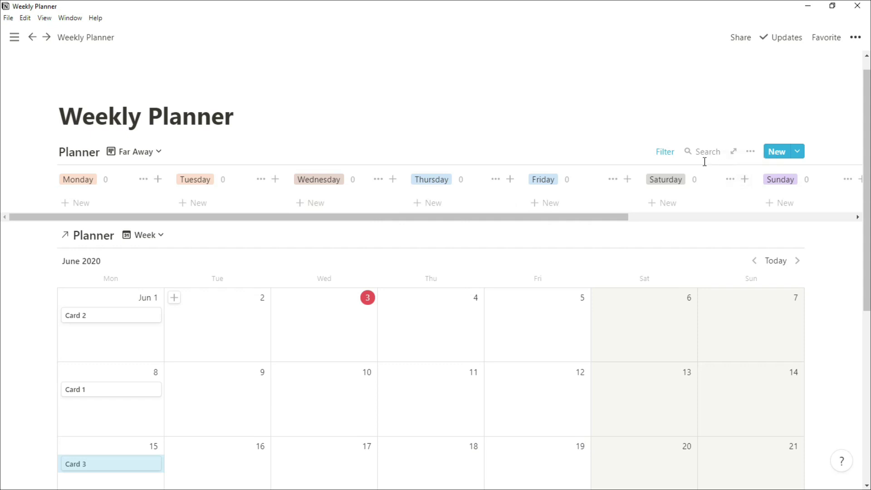
Correct the Far Away view's filter value to 'Far Away' with a capital A
click(665, 153)
click(718, 201)
key(BackSpace)
text(Away)
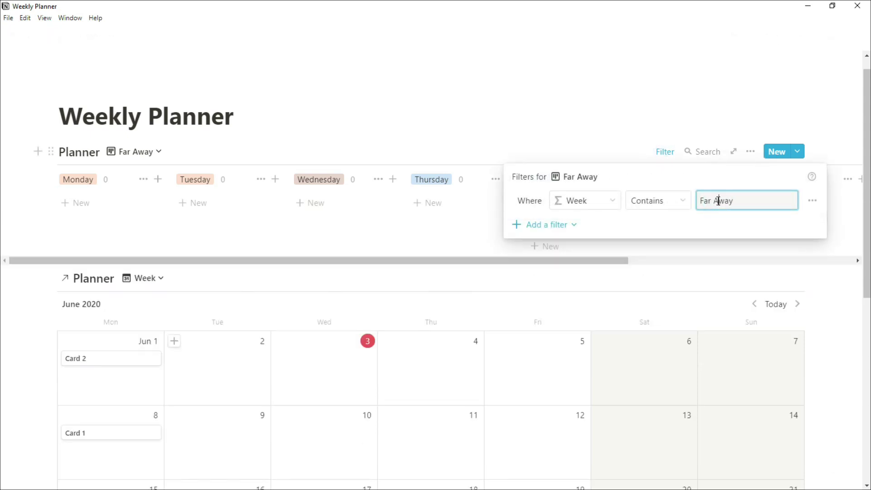
click(608, 131)
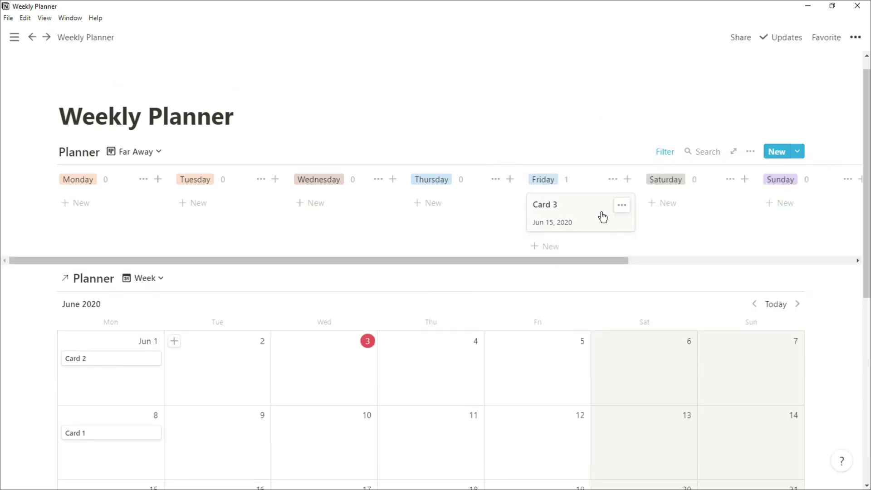
Switch the linked calendar back to the Agenda view
click(160, 278)
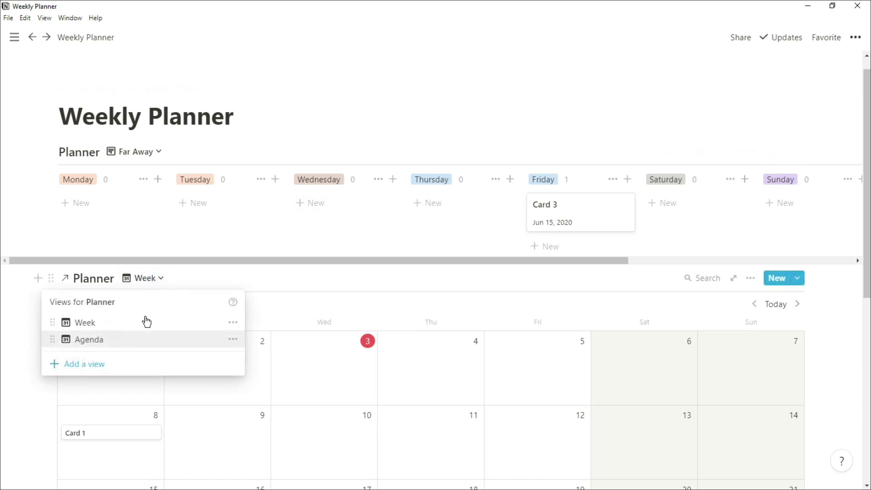
click(134, 340)
scroll(275, 343, down, 2)
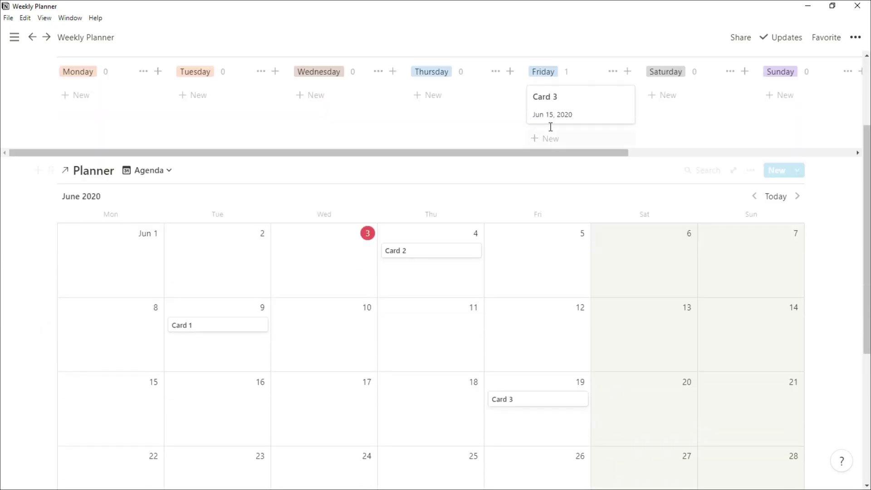